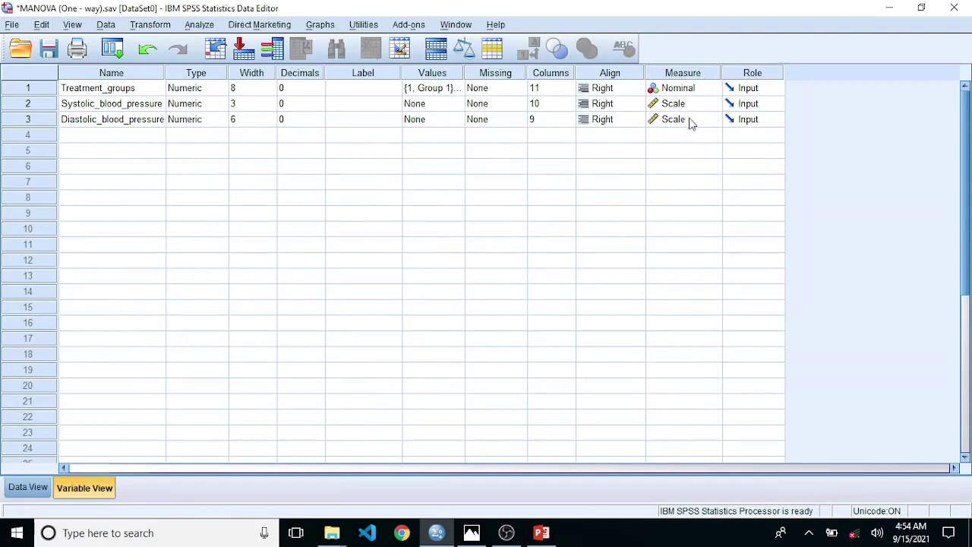
- Glance at the MANOVA assumptions slide, then return to the blood-pressure data
{"action": "left_click", "coordinate": [29, 489]}
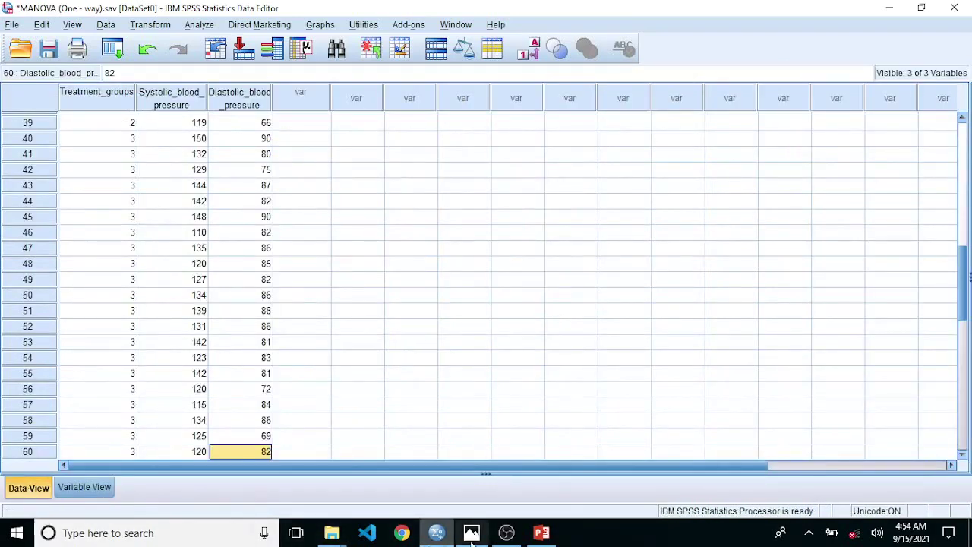
{"action": "mouse_move", "coordinate": [472, 535]}
{"action": "left_click", "coordinate": [476, 498]}
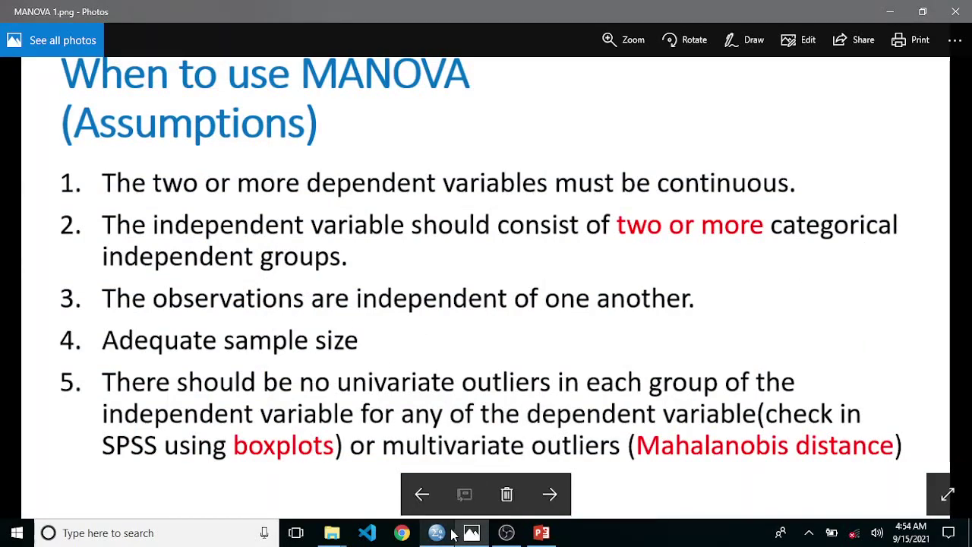
{"action": "left_click", "coordinate": [439, 490]}
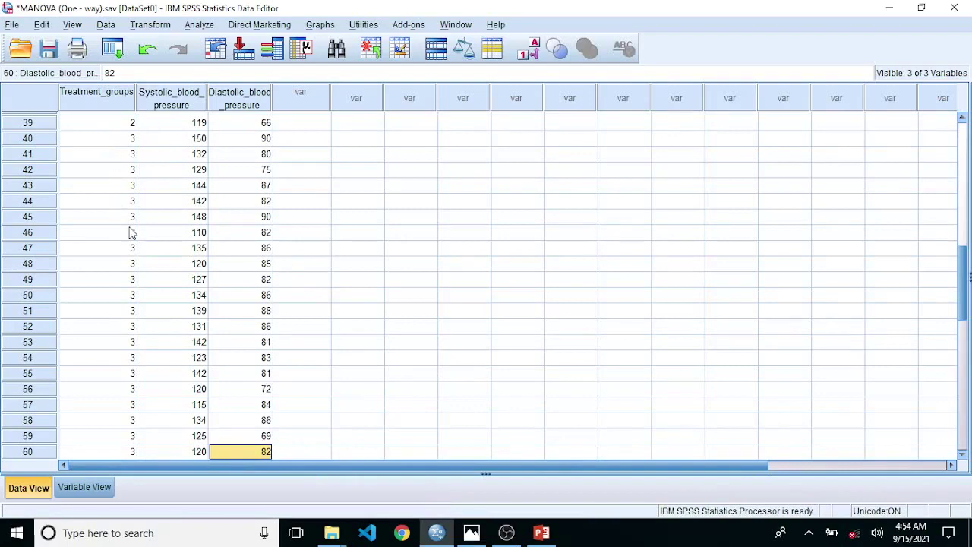
{"action": "left_click_drag", "start_coordinate": [962, 285], "coordinate": [961, 123]}
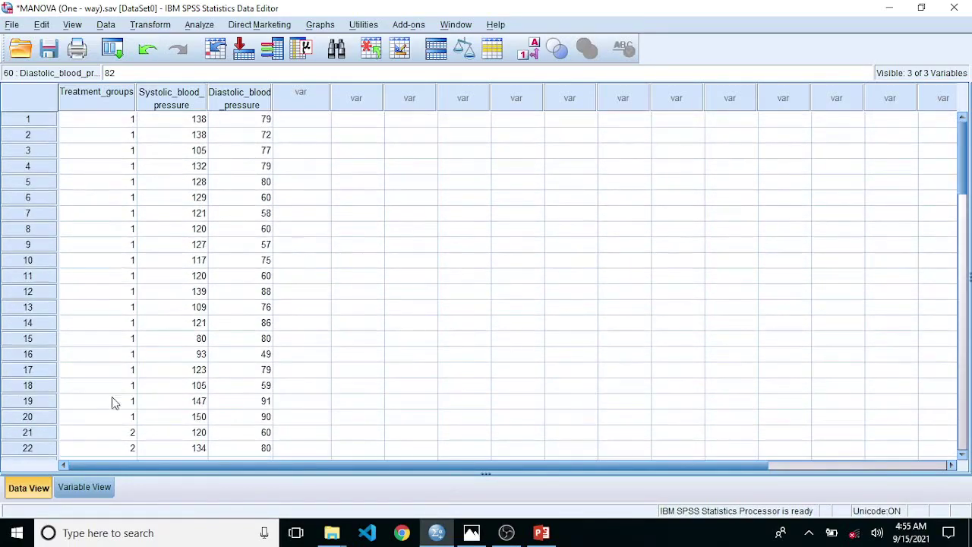
- Check the Treatment_groups value labels in Variable View and close them unchanged
{"action": "left_click", "coordinate": [85, 494]}
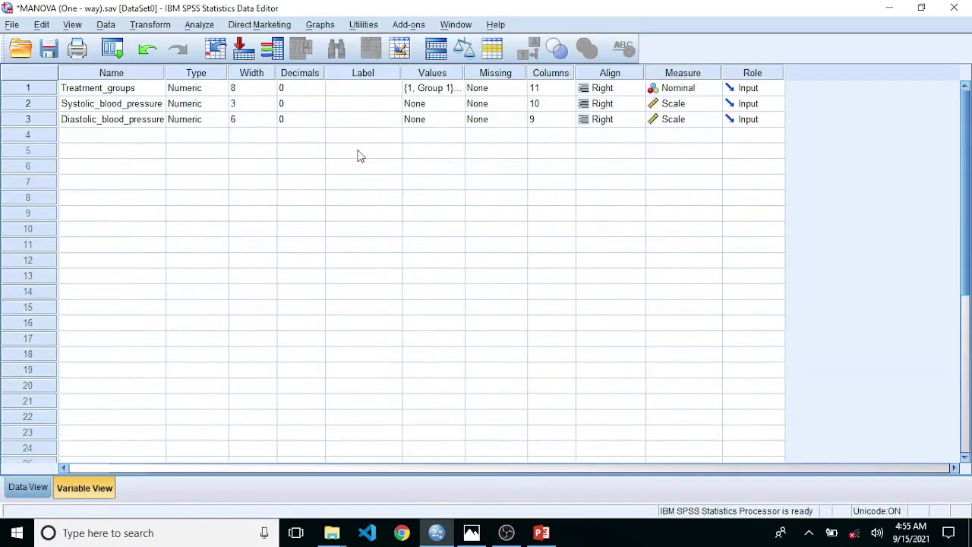
{"action": "double_click", "coordinate": [459, 90]}
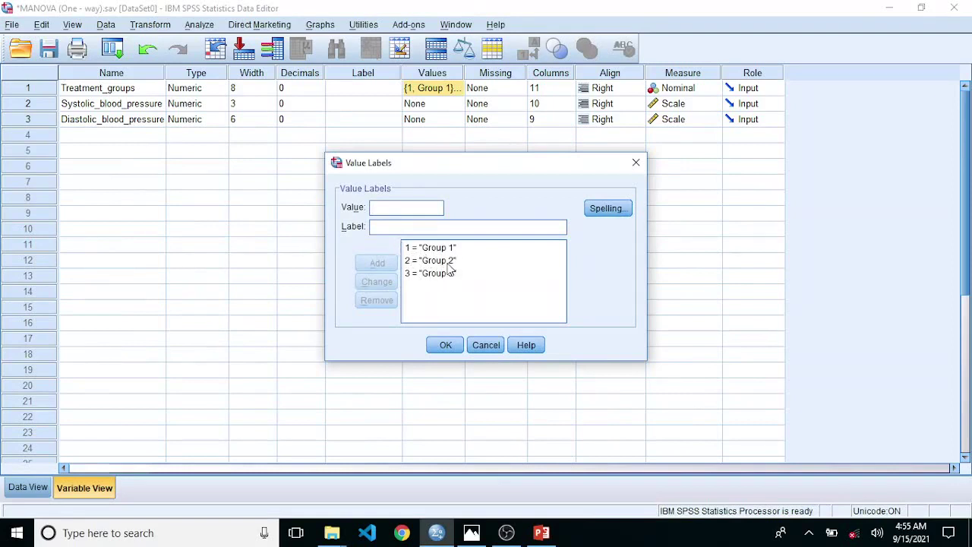
{"action": "left_click", "coordinate": [445, 345]}
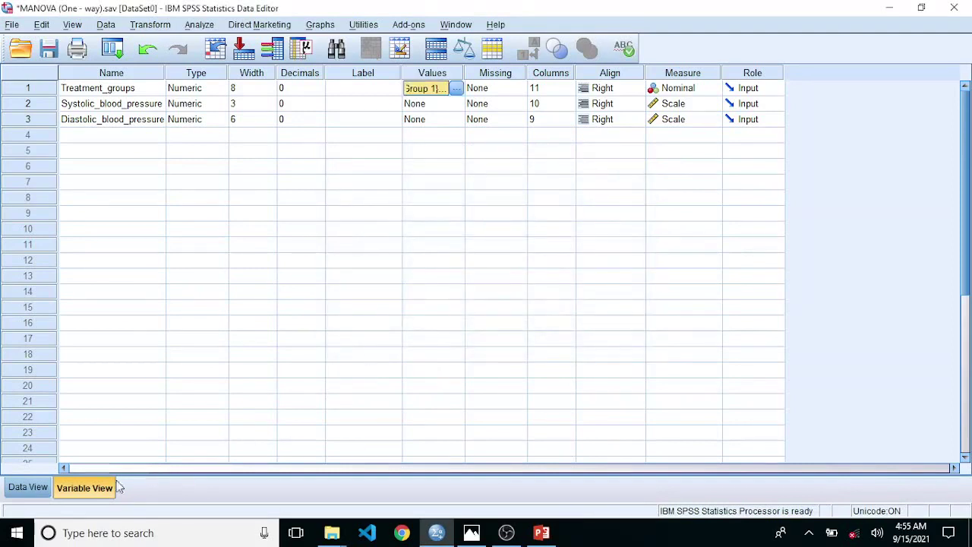
- Return to Data View and scroll back up to case 1
{"action": "left_click", "coordinate": [29, 488]}
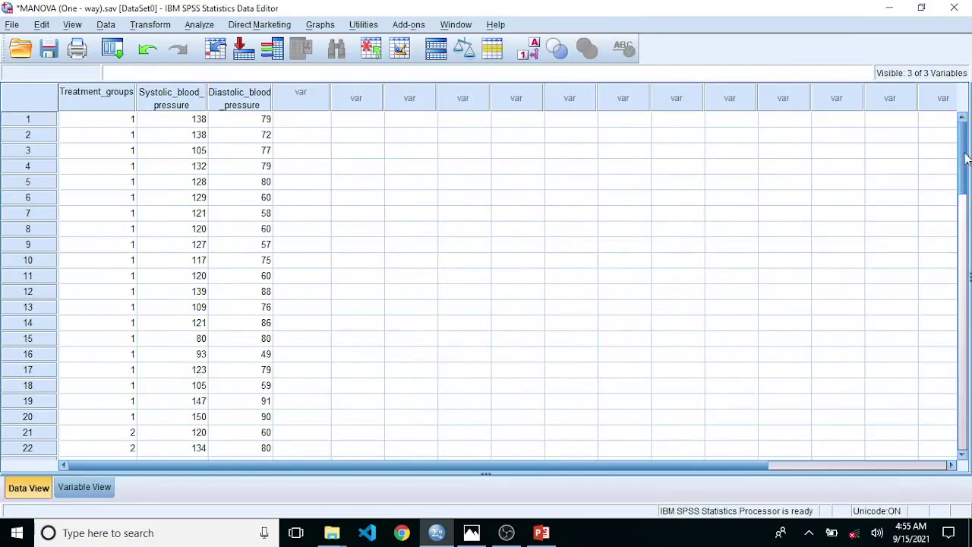
{"action": "mouse_move", "coordinate": [966, 158]}
{"action": "left_mouse_down"}
{"action": "mouse_move", "coordinate": [966, 194]}
{"action": "mouse_move", "coordinate": [969, 152]}
{"action": "left_mouse_up"}
{"action": "mouse_move", "coordinate": [965, 155]}
{"action": "left_mouse_down"}
{"action": "mouse_move", "coordinate": [965, 165]}
{"action": "mouse_move", "coordinate": [965, 143]}
{"action": "left_mouse_up"}
{"action": "mouse_move", "coordinate": [478, 538]}
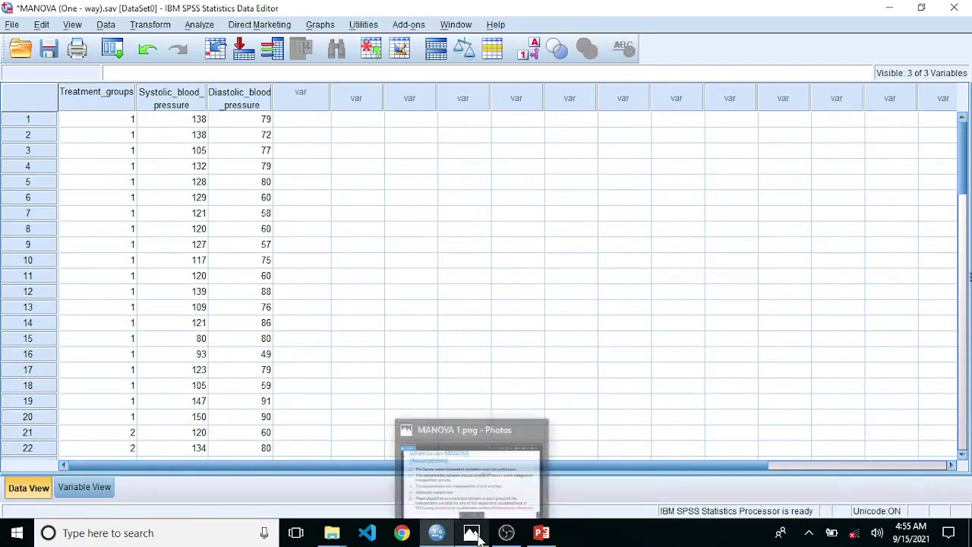
{"action": "left_click", "coordinate": [482, 494]}
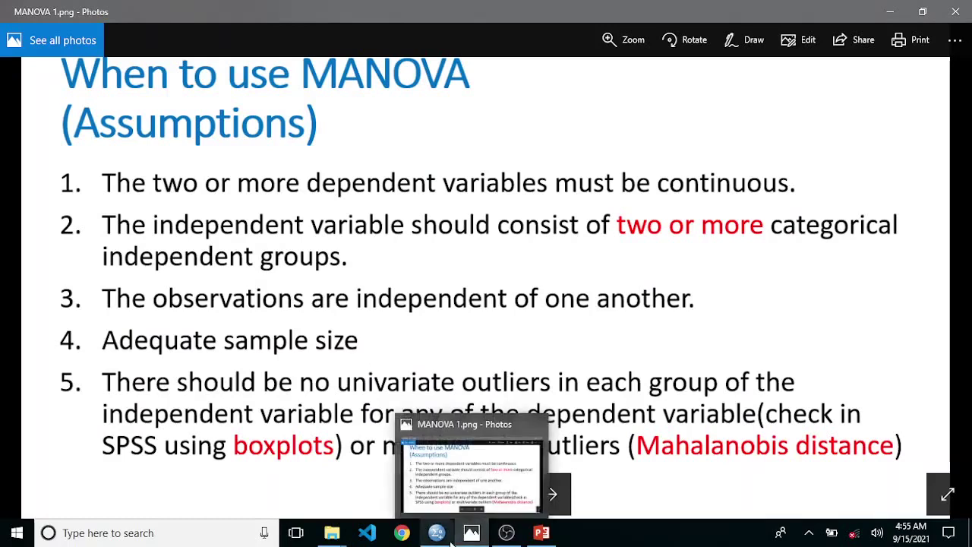
{"action": "left_click", "coordinate": [432, 494]}
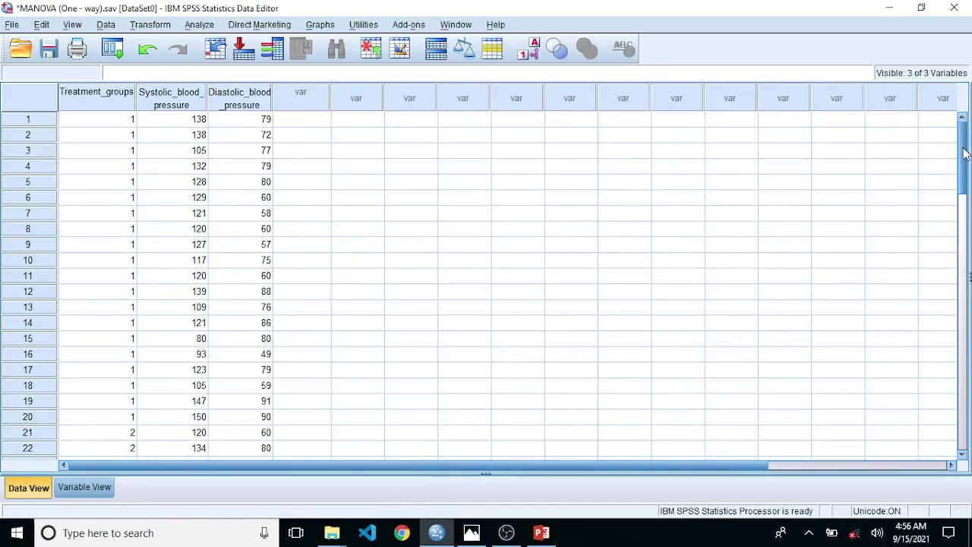
- Scroll down to inspect the group boundaries at case 20 and case 39
{"action": "scroll", "coordinate": [965, 152], "scroll_direction": "down", "scroll_amount": 2}
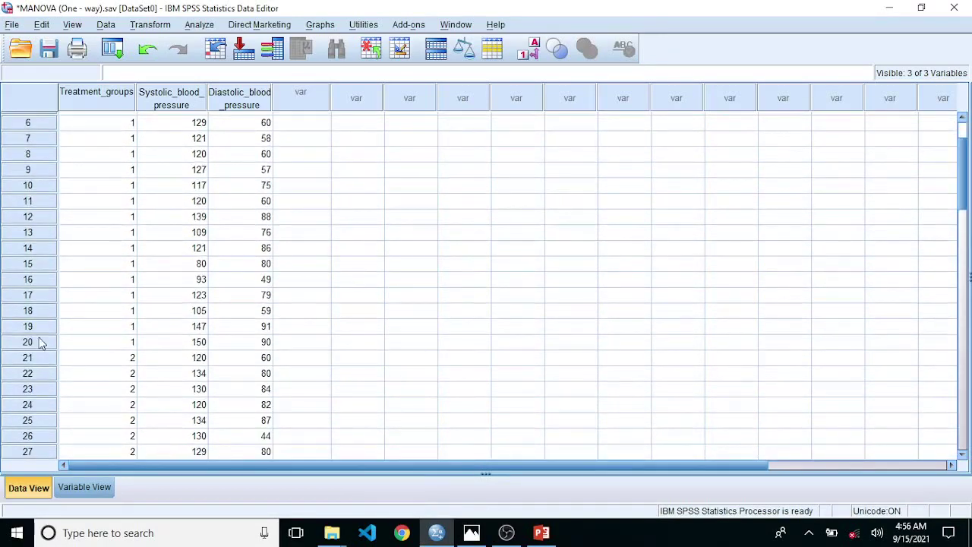
{"action": "left_click", "coordinate": [27, 341]}
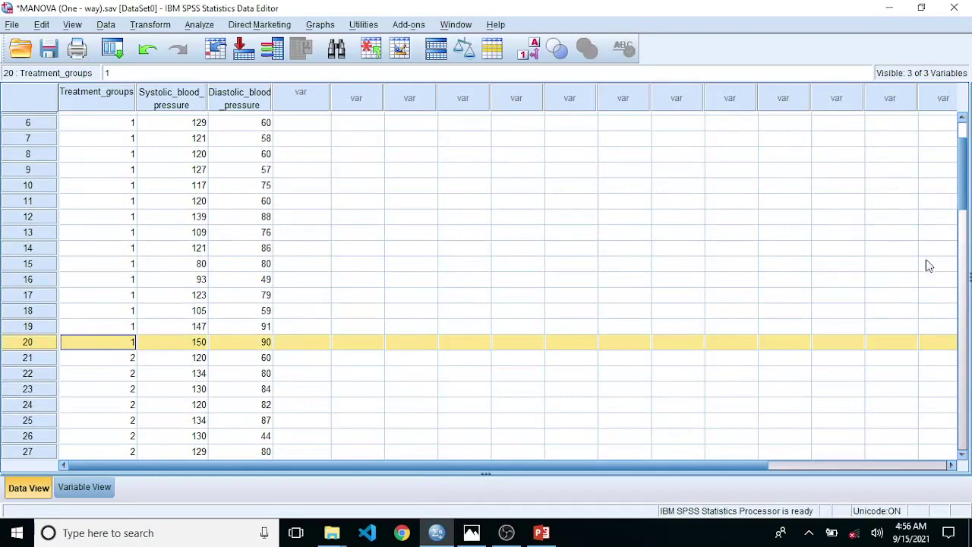
{"action": "left_click_drag", "start_coordinate": [966, 182], "coordinate": [966, 250]}
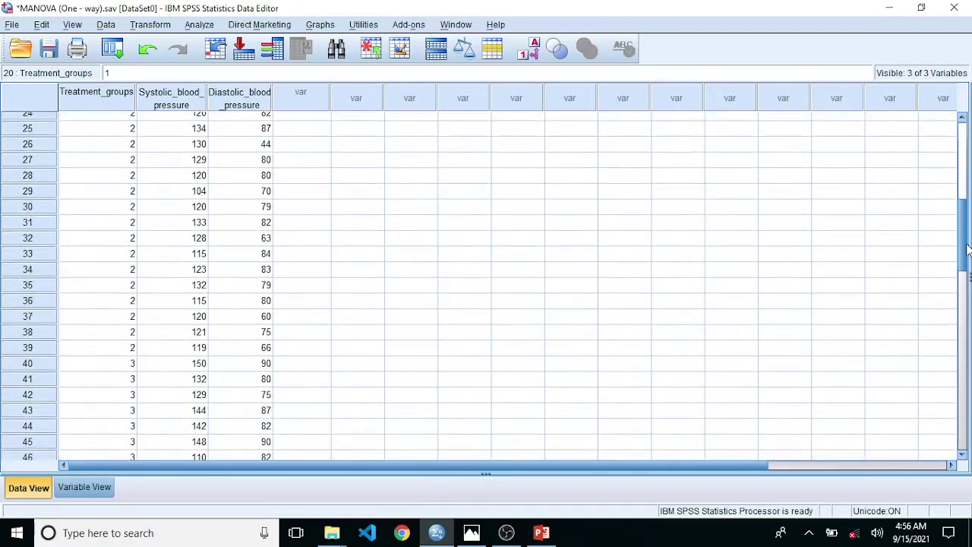
{"action": "left_click", "coordinate": [88, 370]}
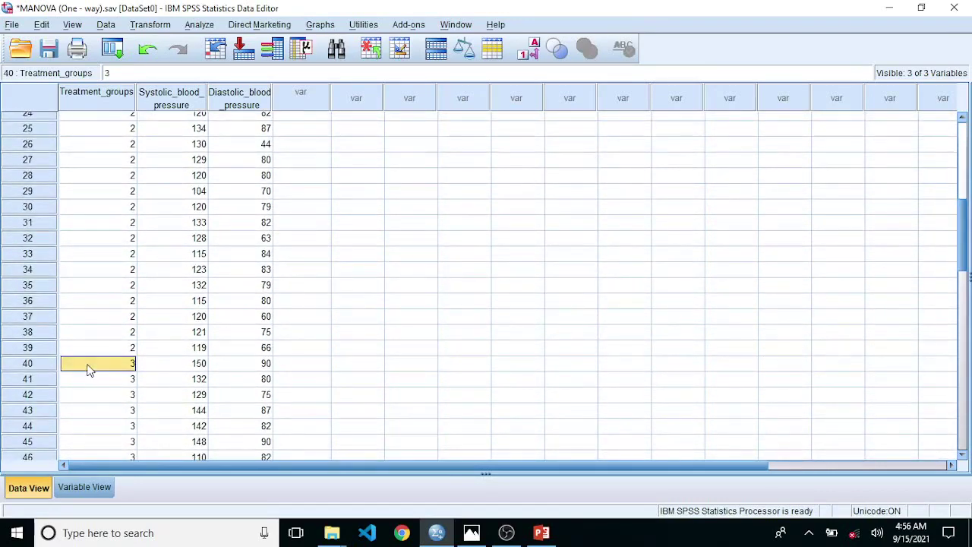
{"action": "left_click", "coordinate": [42, 350]}
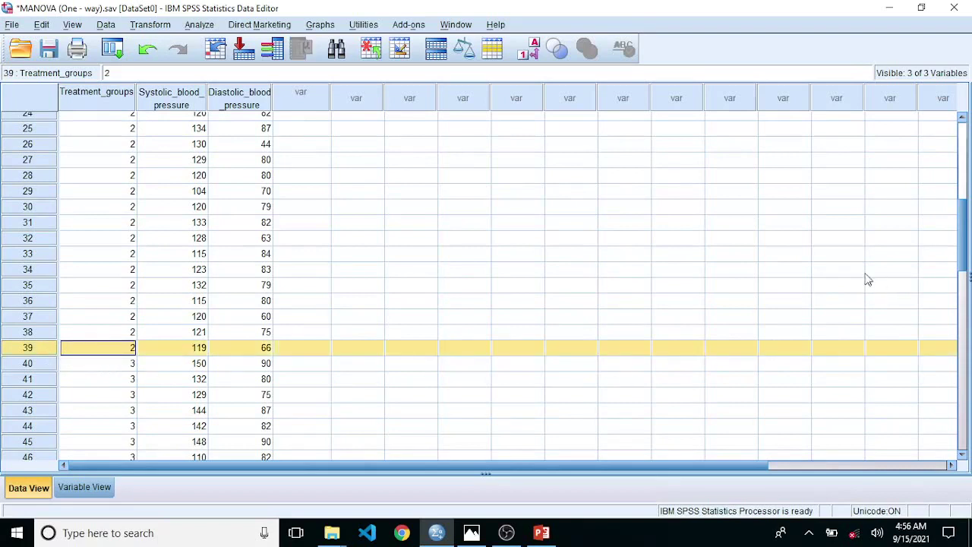
- Recode case 40's Treatment_groups from 3 to 2, then view the MANOVA assumptions slide
{"action": "left_click", "coordinate": [119, 367]}
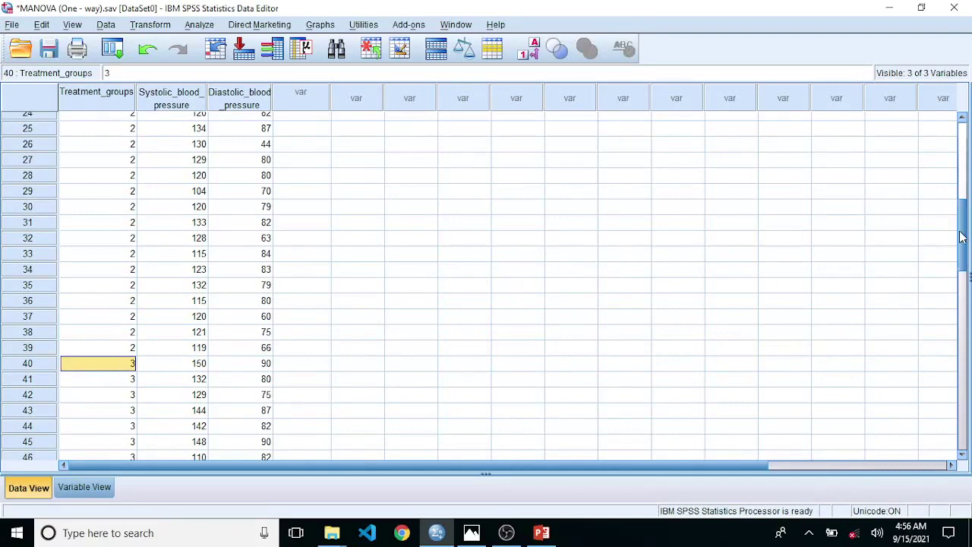
{"action": "type", "text": "2"}
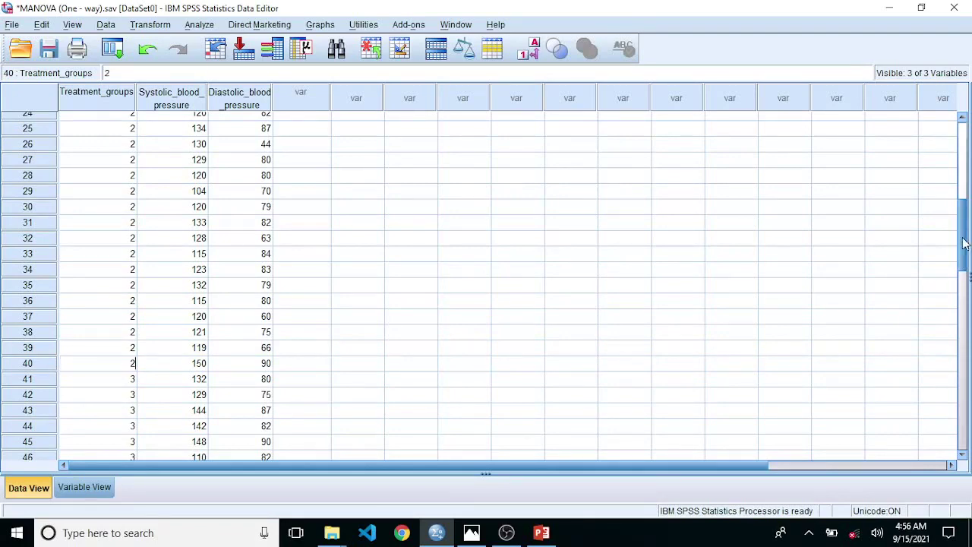
{"action": "left_click_drag", "start_coordinate": [963, 243], "coordinate": [963, 249]}
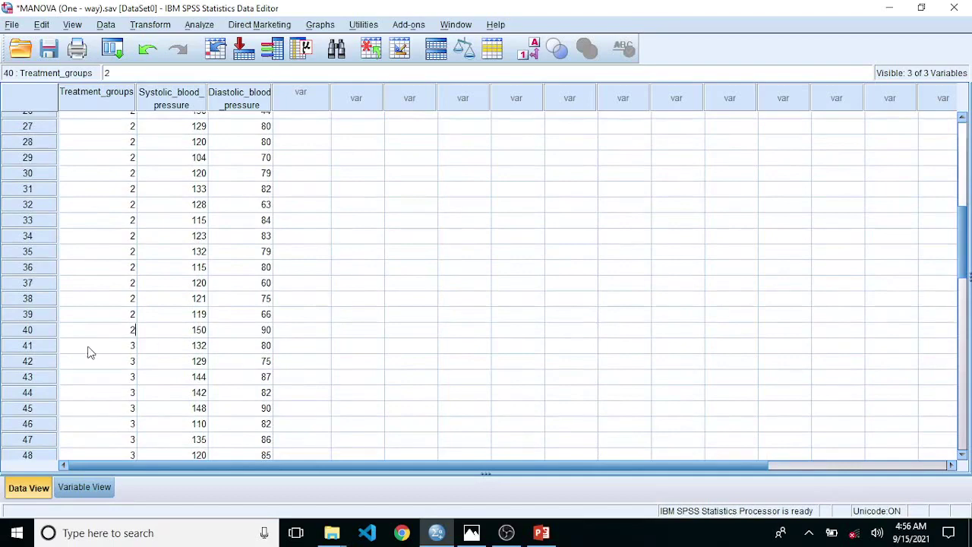
{"action": "left_click", "coordinate": [34, 351]}
{"action": "left_click_drag", "start_coordinate": [965, 235], "coordinate": [965, 143]}
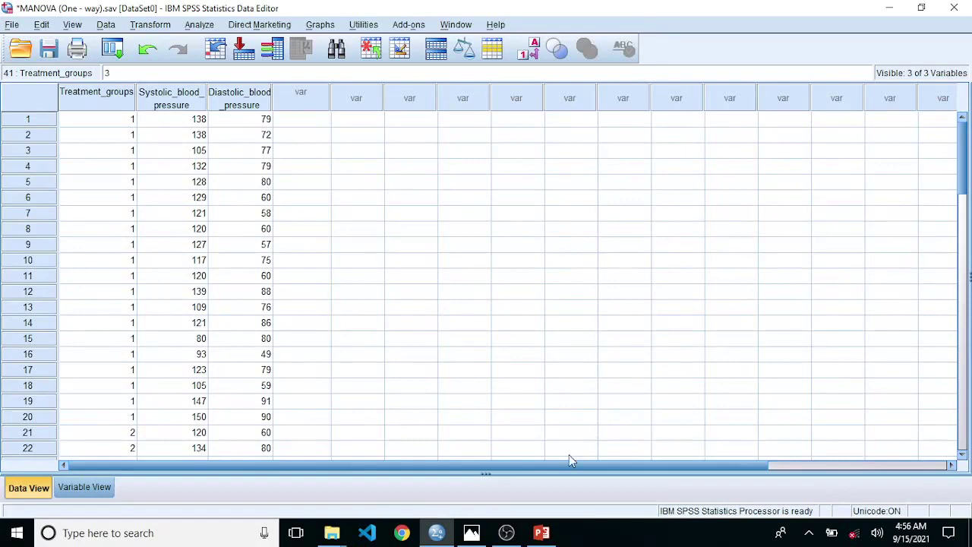
{"action": "left_click", "coordinate": [470, 533]}
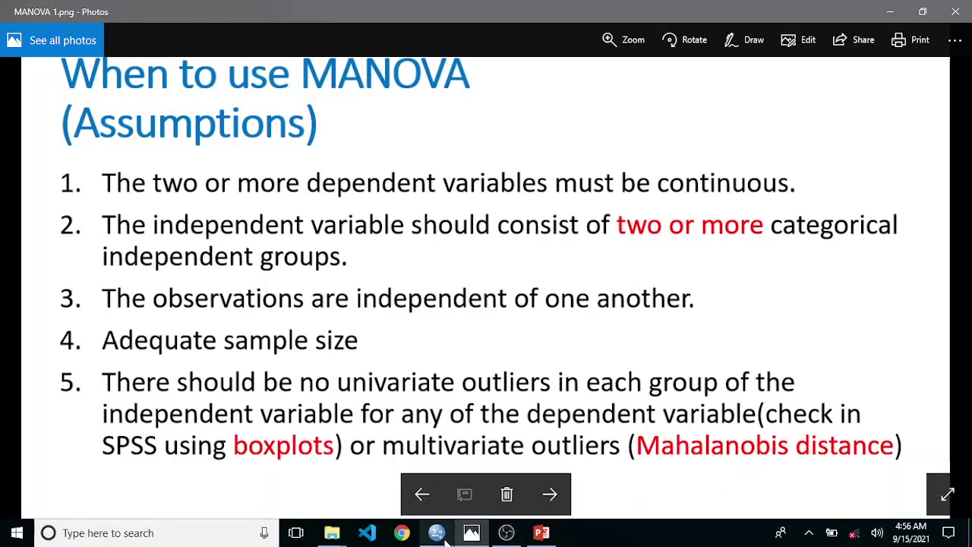
- Return to the SPSS data editor and dismiss the search-not-found message
{"action": "mouse_move", "coordinate": [439, 533]}
{"action": "left_click", "coordinate": [427, 489]}
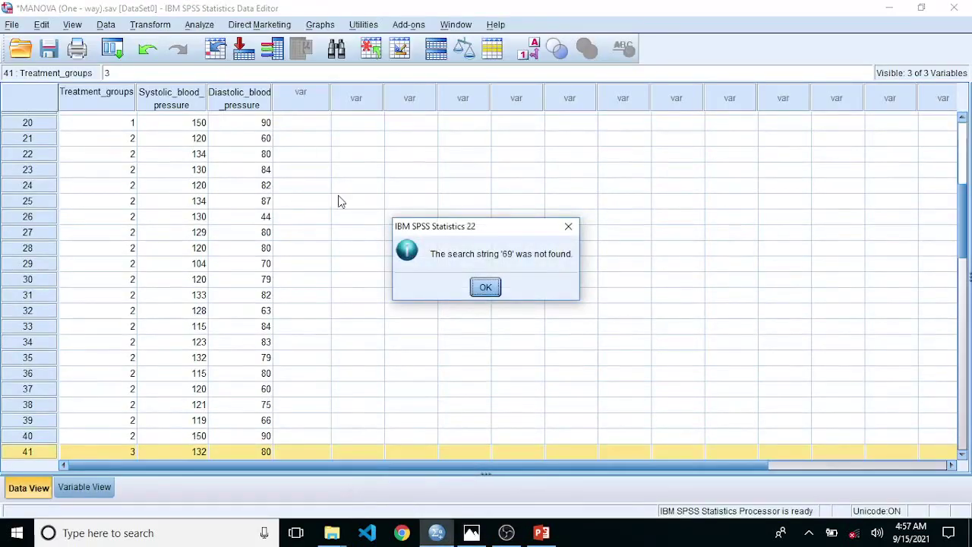
{"action": "left_click", "coordinate": [483, 286]}
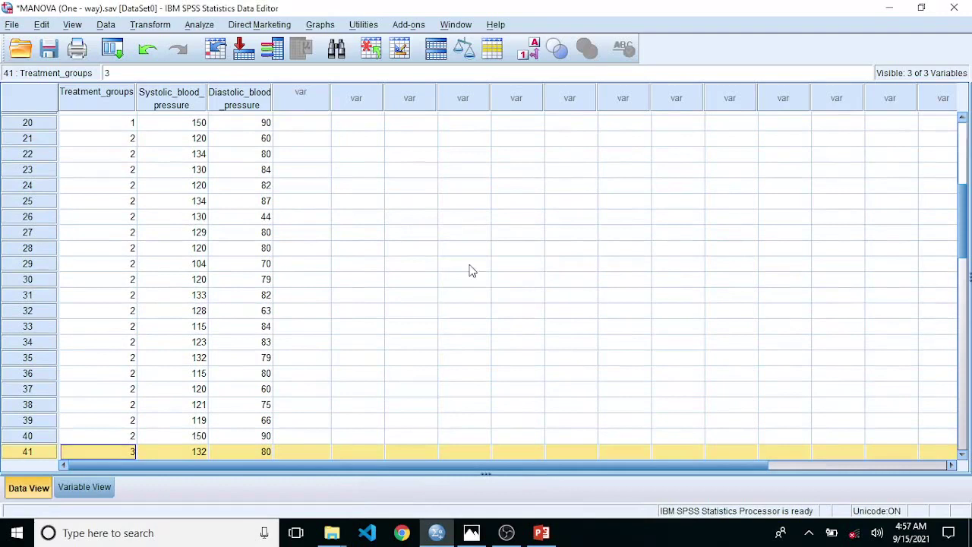
- Open the Linear Regression dialog from Analyze > Regression > Linear
{"action": "left_click", "coordinate": [207, 28]}
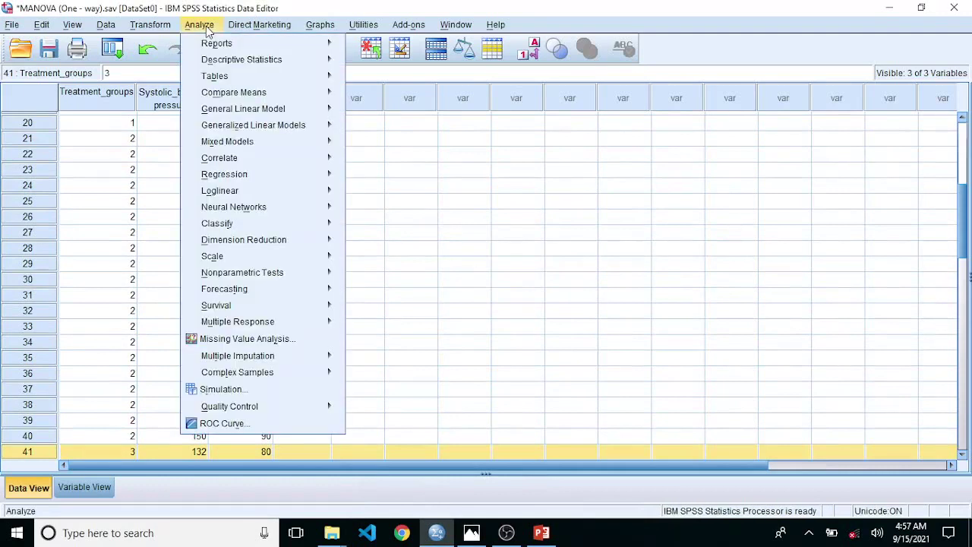
{"action": "mouse_move", "coordinate": [244, 180]}
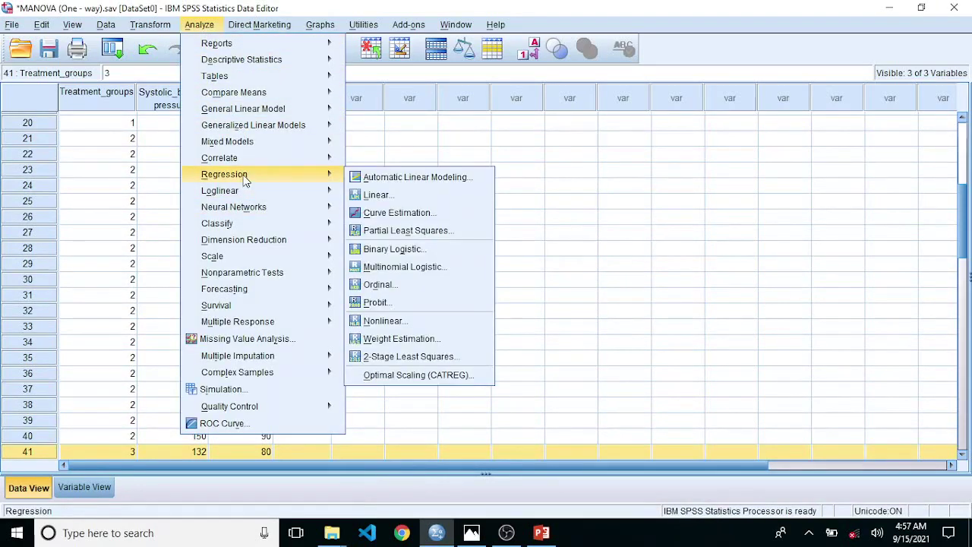
{"action": "left_click", "coordinate": [393, 197]}
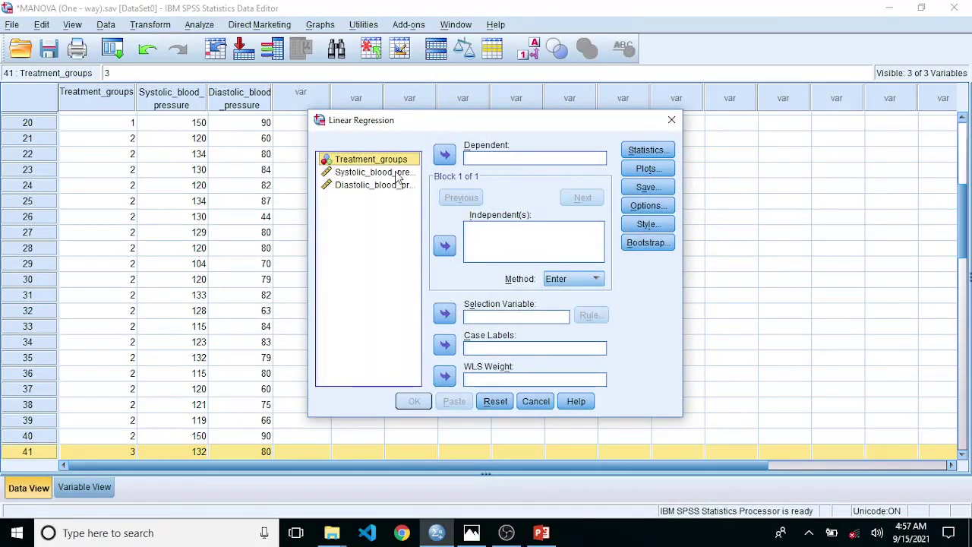
- Regress Treatment_groups on systolic and diastolic blood pressure, saving Mahalanobis distances
{"action": "left_click", "coordinate": [368, 165]}
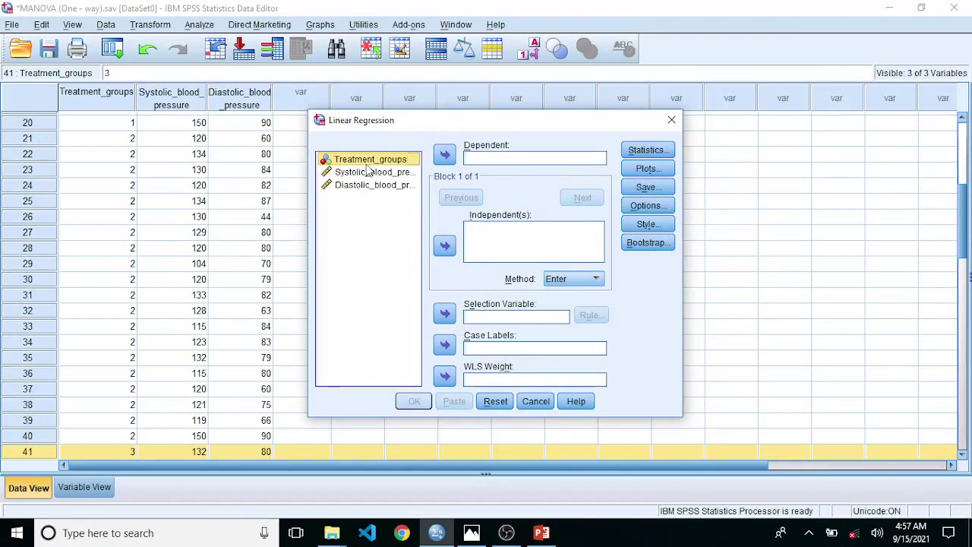
{"action": "left_click", "coordinate": [445, 154]}
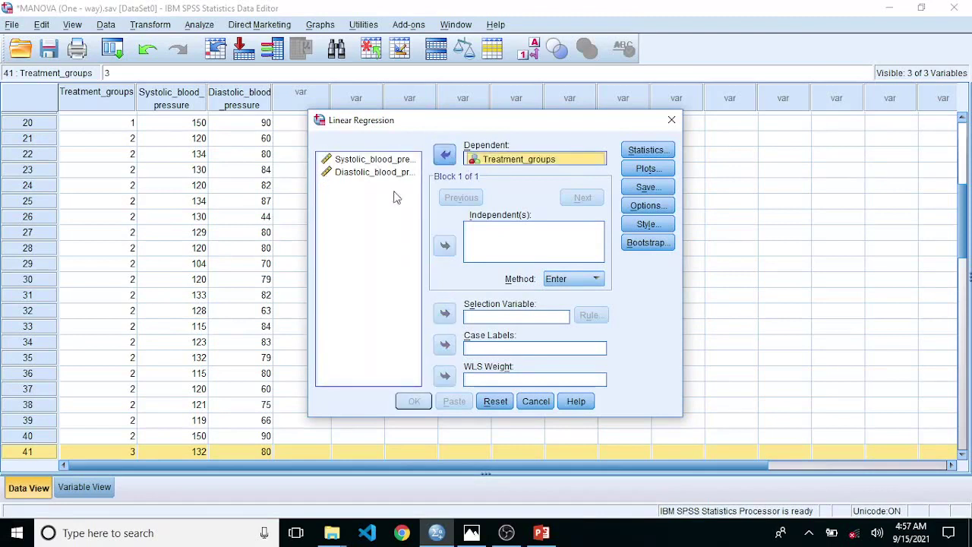
{"action": "left_click", "coordinate": [369, 164]}
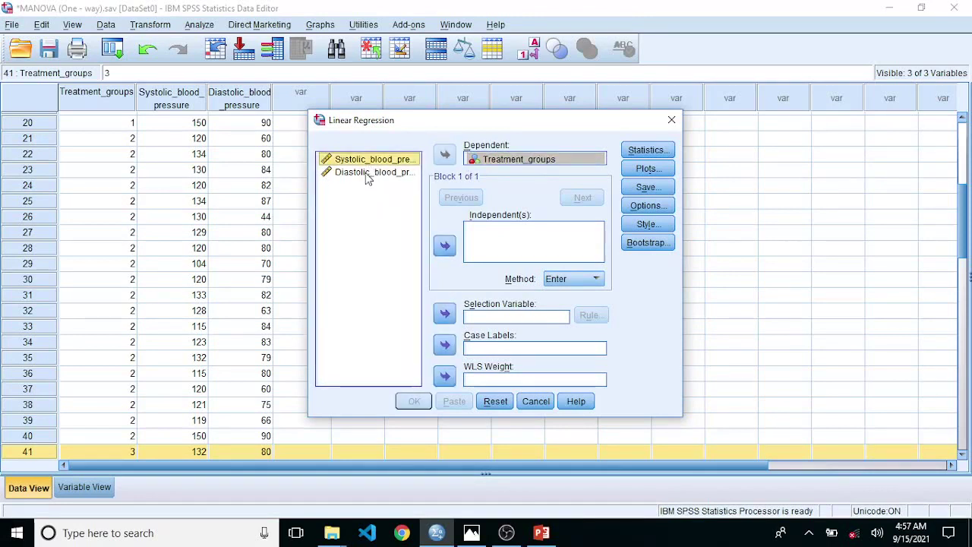
{"action": "left_click", "coordinate": [367, 175], "text": "shift"}
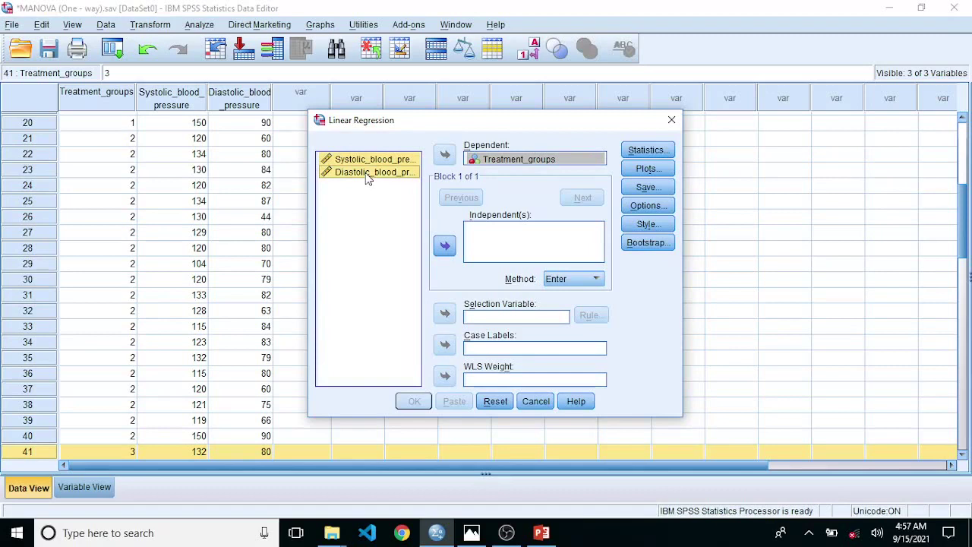
{"action": "left_click", "coordinate": [445, 245]}
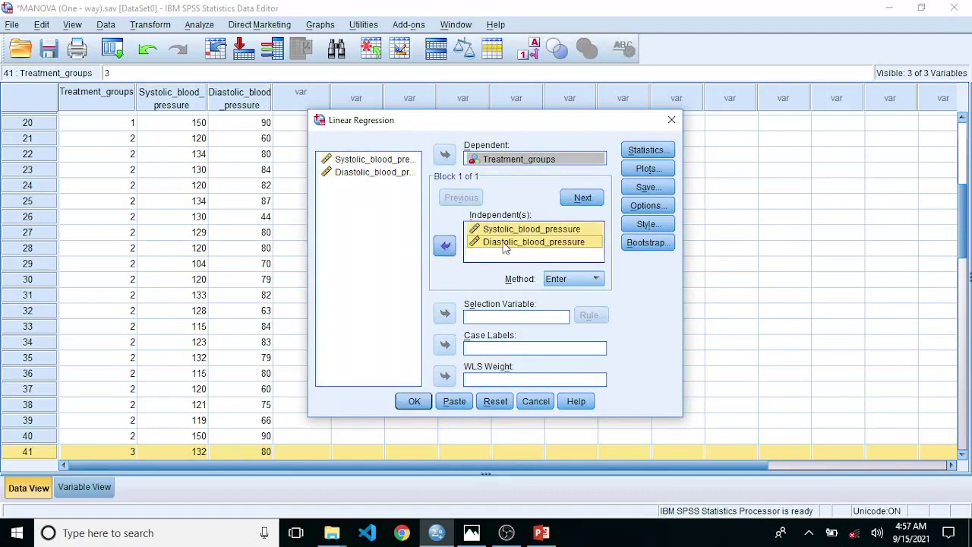
{"action": "left_click", "coordinate": [648, 188]}
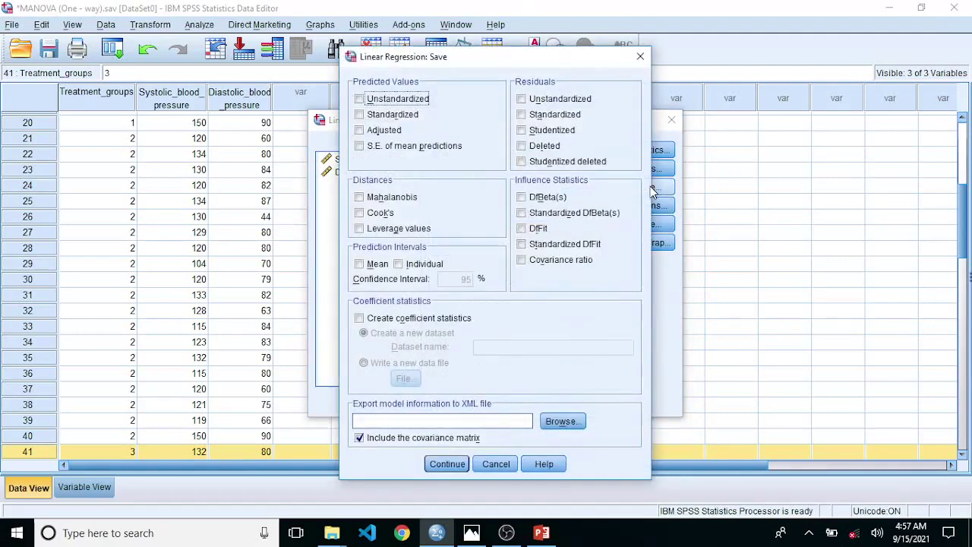
{"action": "left_click", "coordinate": [359, 198]}
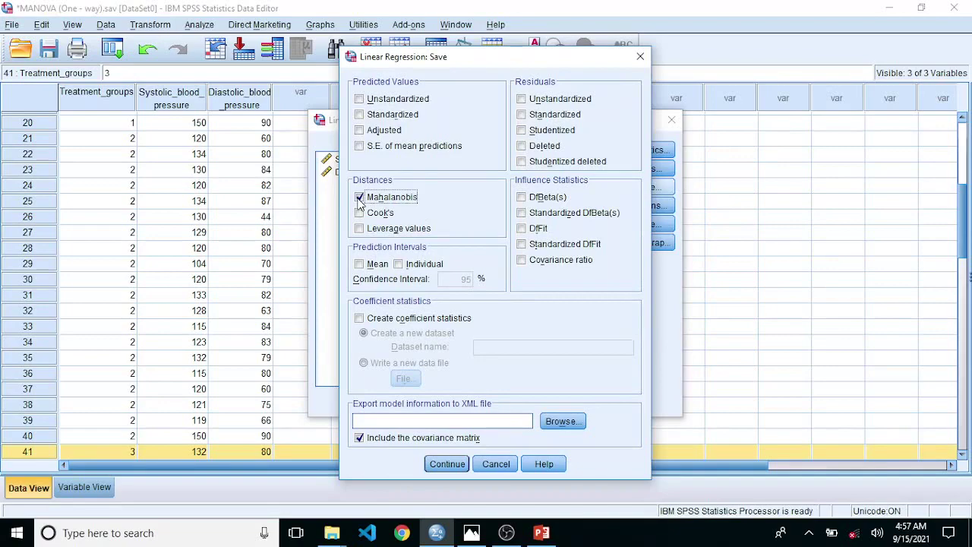
{"action": "left_click", "coordinate": [443, 465]}
{"action": "left_click", "coordinate": [414, 401]}
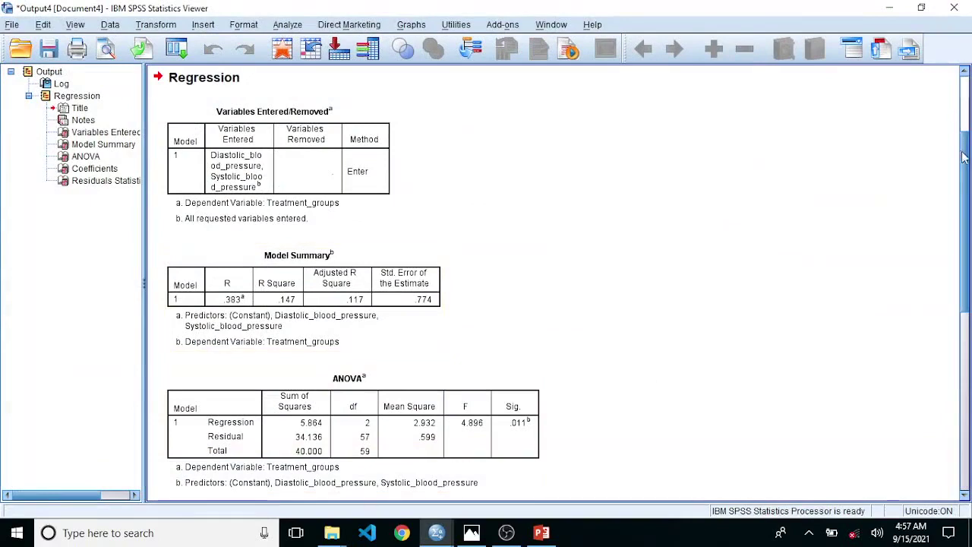
- Scroll to the Residuals Statistics table showing the Mahal. Distance maximum of 15.532
{"action": "left_click_drag", "start_coordinate": [969, 164], "coordinate": [969, 335]}
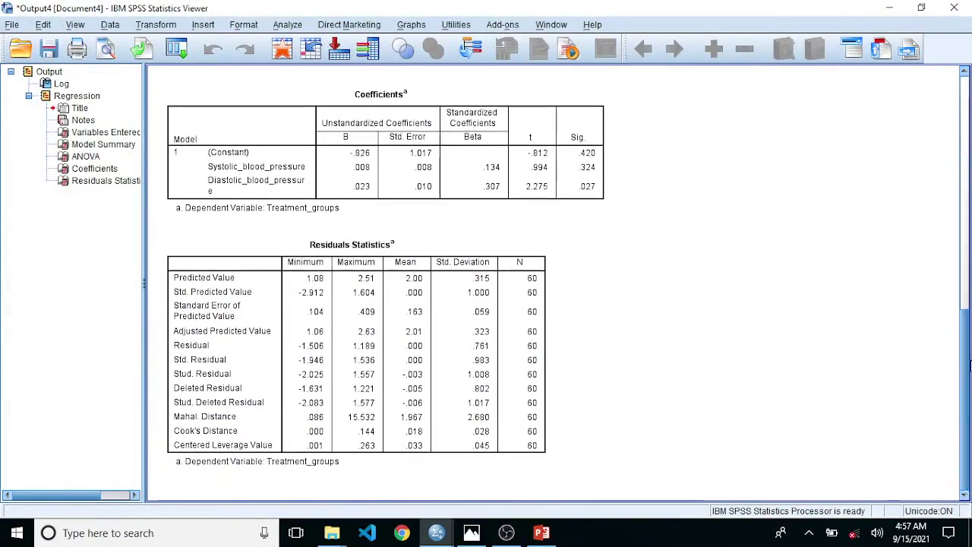
{"action": "left_click", "coordinate": [444, 365]}
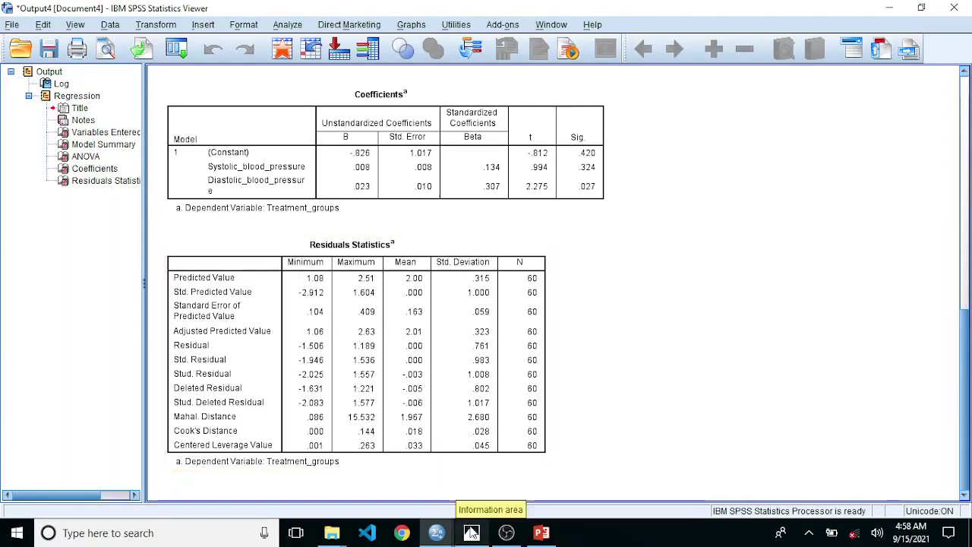
- View the second MANOVA assumptions slide, then return to the data showing MAH_1
{"action": "left_click", "coordinate": [474, 490]}
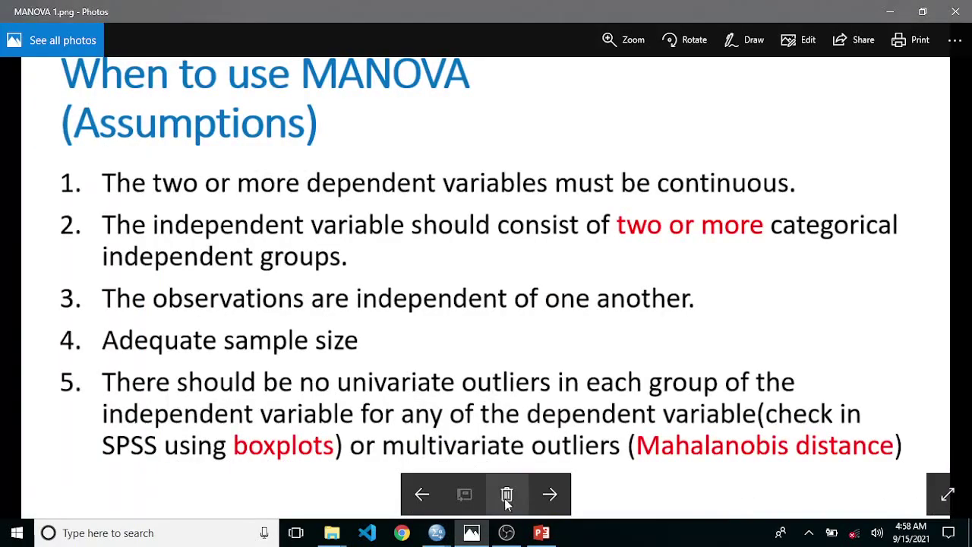
{"action": "left_click", "coordinate": [548, 495]}
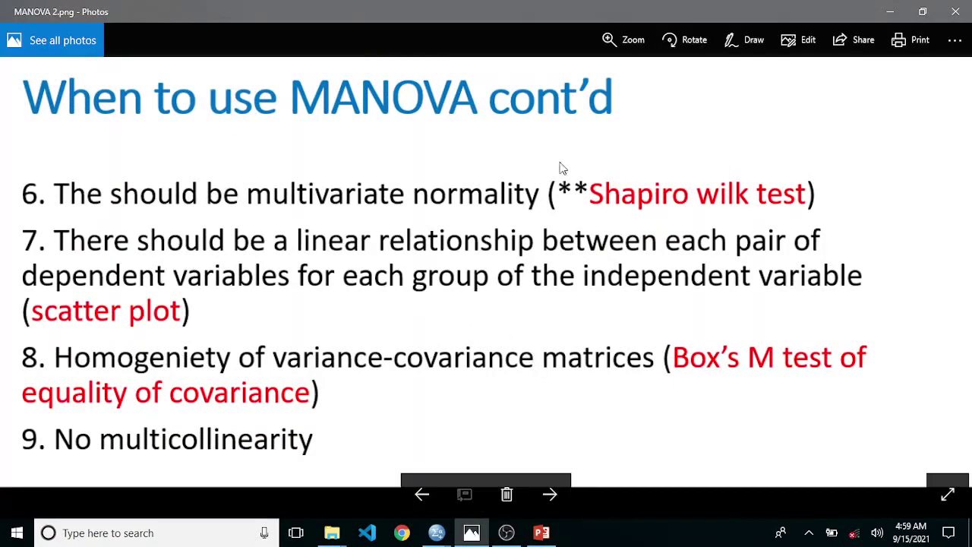
{"action": "mouse_move", "coordinate": [440, 530]}
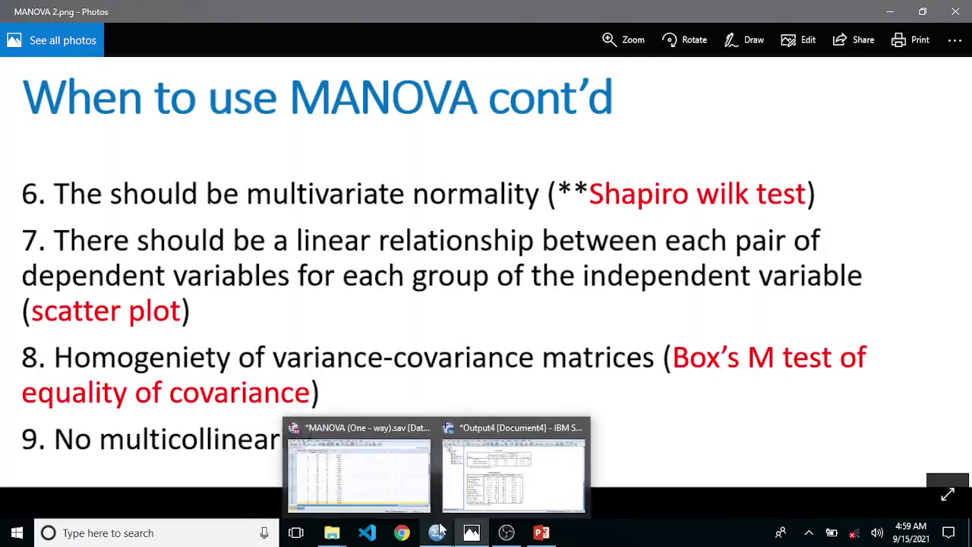
{"action": "left_click", "coordinate": [410, 474]}
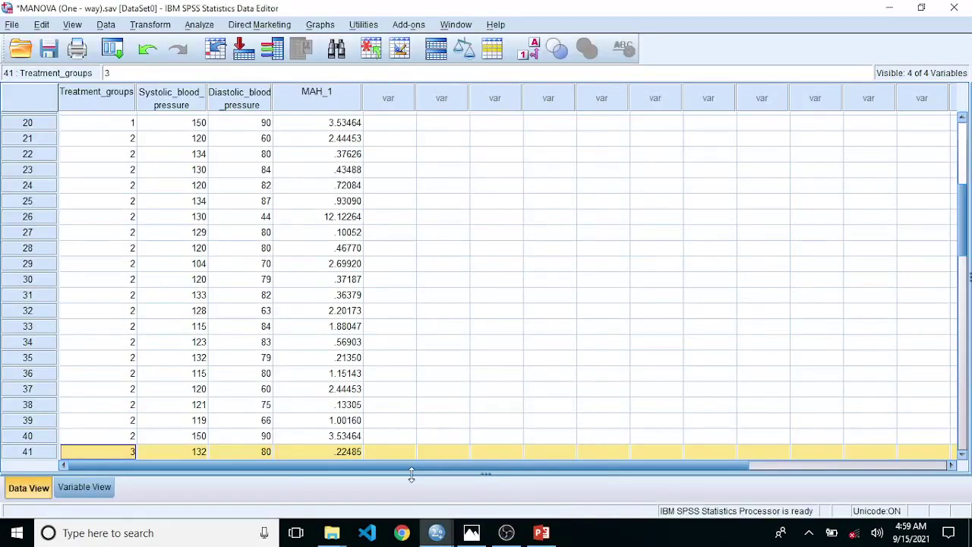
- Set up Explore with both blood-pressure variables as dependents and Treatment_groups as factor
{"action": "left_click", "coordinate": [487, 287]}
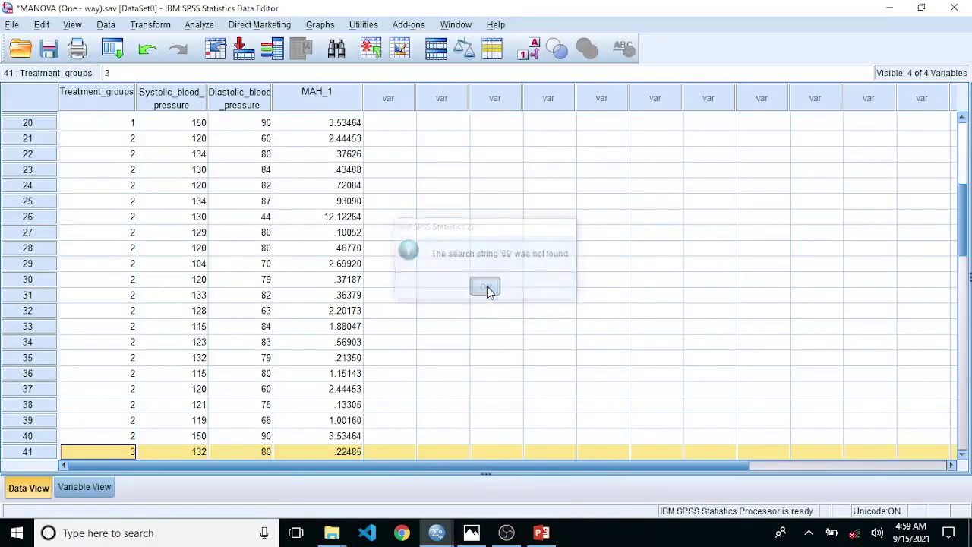
{"action": "left_click", "coordinate": [199, 24]}
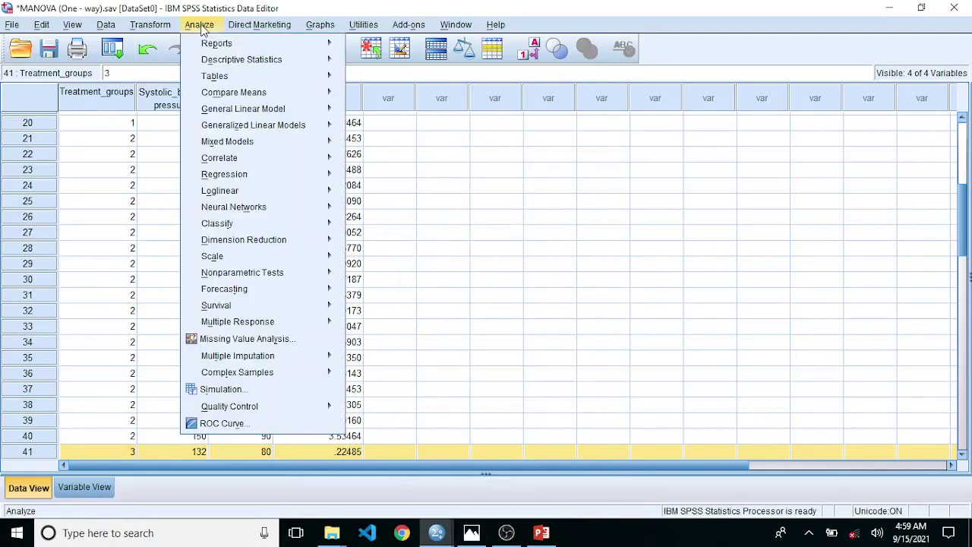
{"action": "mouse_move", "coordinate": [225, 65]}
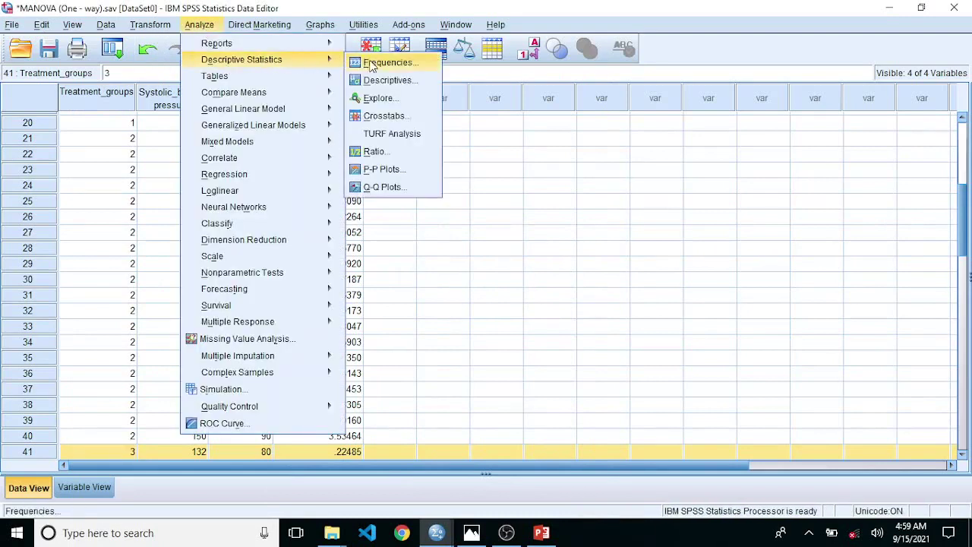
{"action": "left_click", "coordinate": [410, 97]}
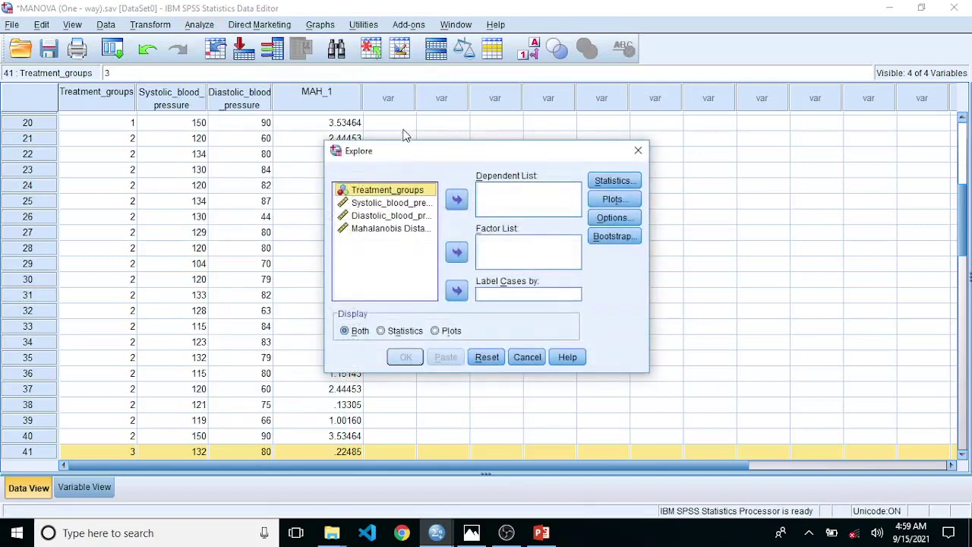
{"action": "left_click", "coordinate": [403, 203]}
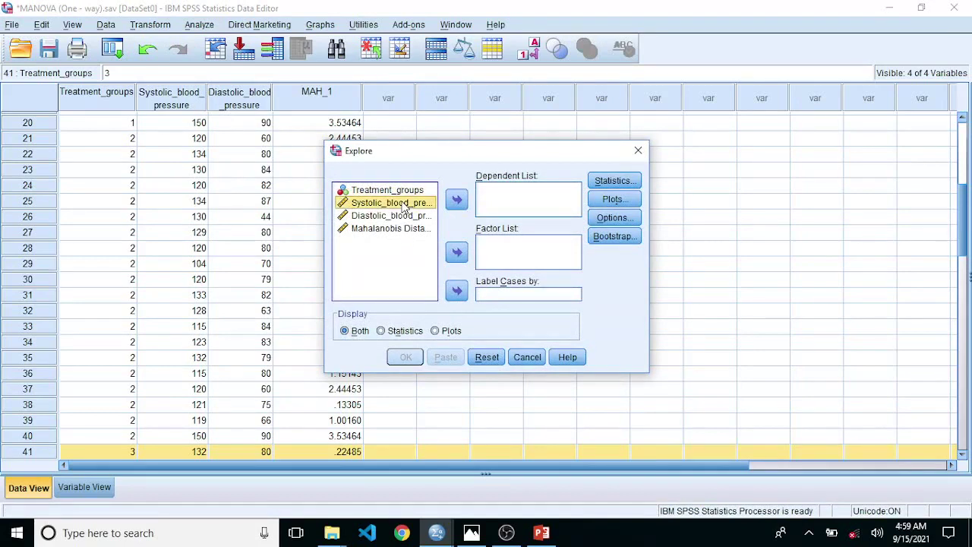
{"action": "left_click", "coordinate": [404, 215], "text": "shift"}
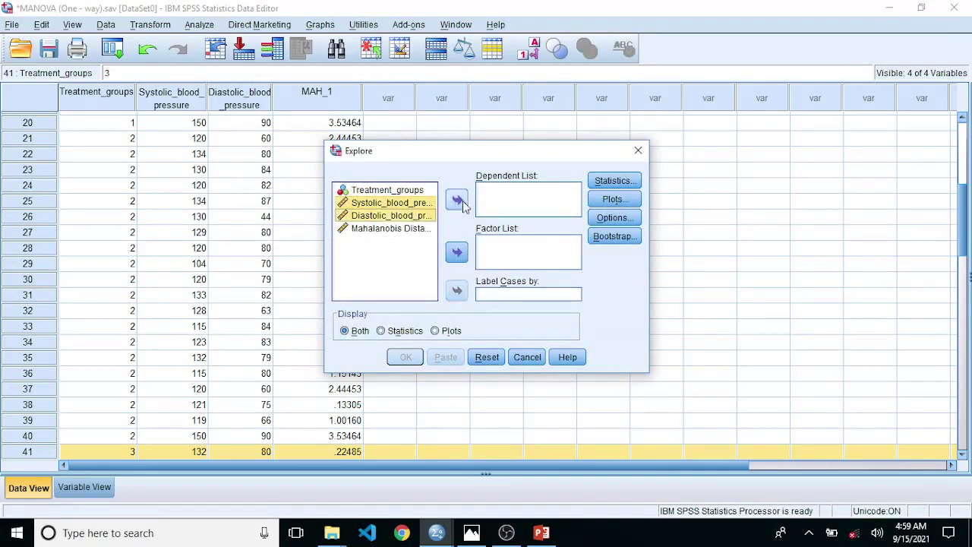
{"action": "left_click", "coordinate": [457, 200]}
{"action": "left_click", "coordinate": [395, 191]}
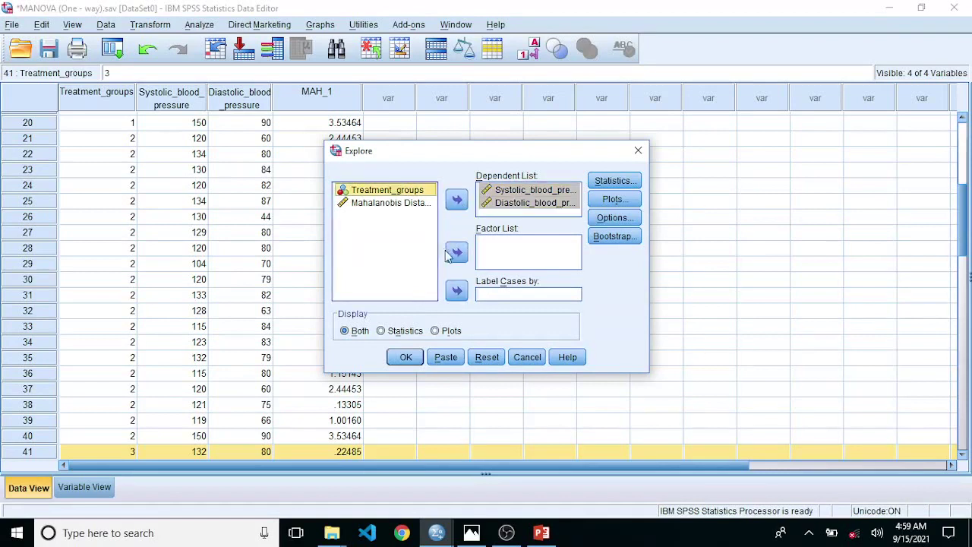
{"action": "left_click", "coordinate": [458, 258]}
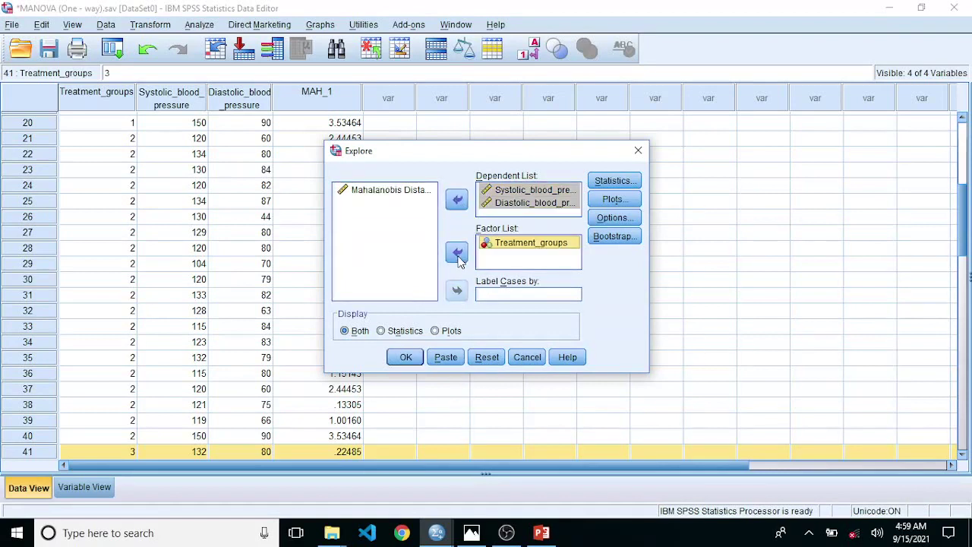
- Add outliers, histograms and normality plots with tests, dropping stem-and-leaf, and run Explore
{"action": "left_click", "coordinate": [621, 184]}
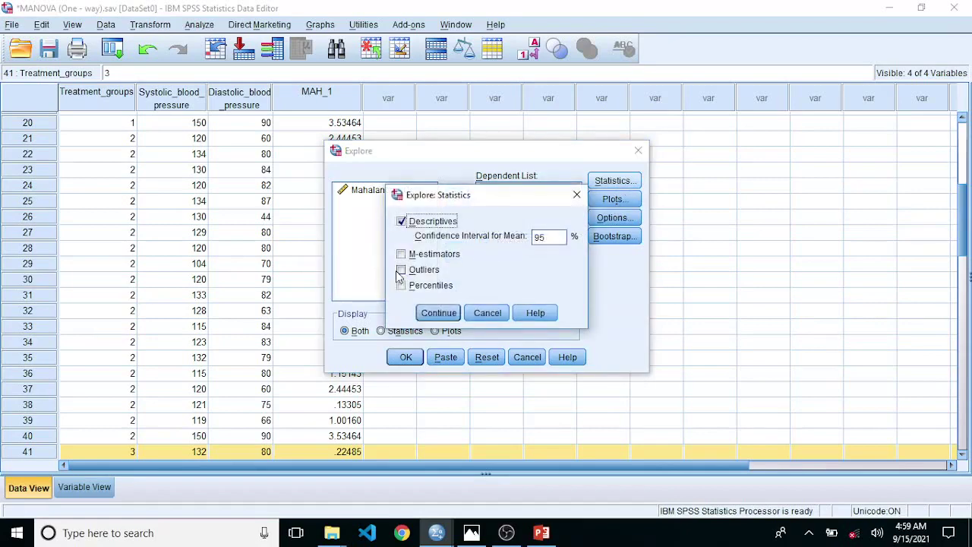
{"action": "left_click", "coordinate": [402, 271]}
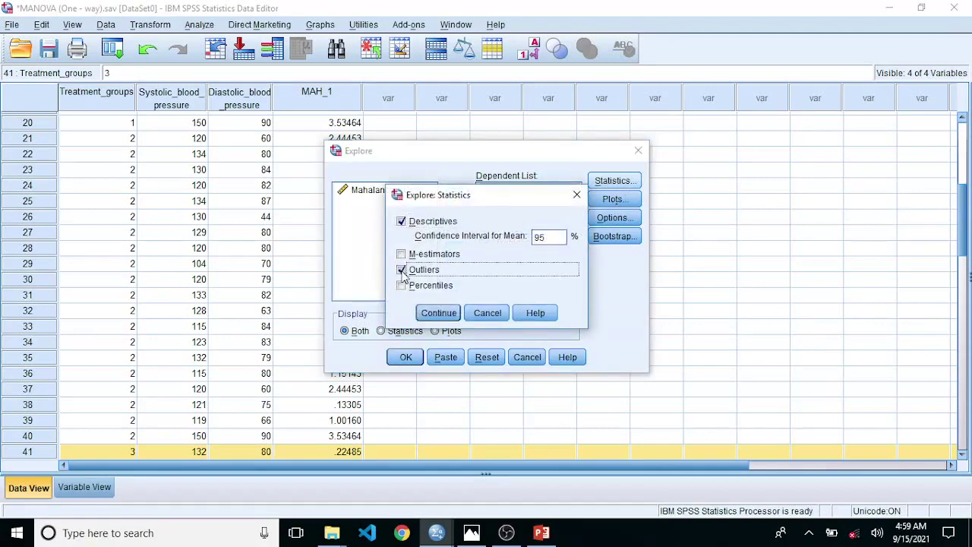
{"action": "left_click", "coordinate": [440, 314]}
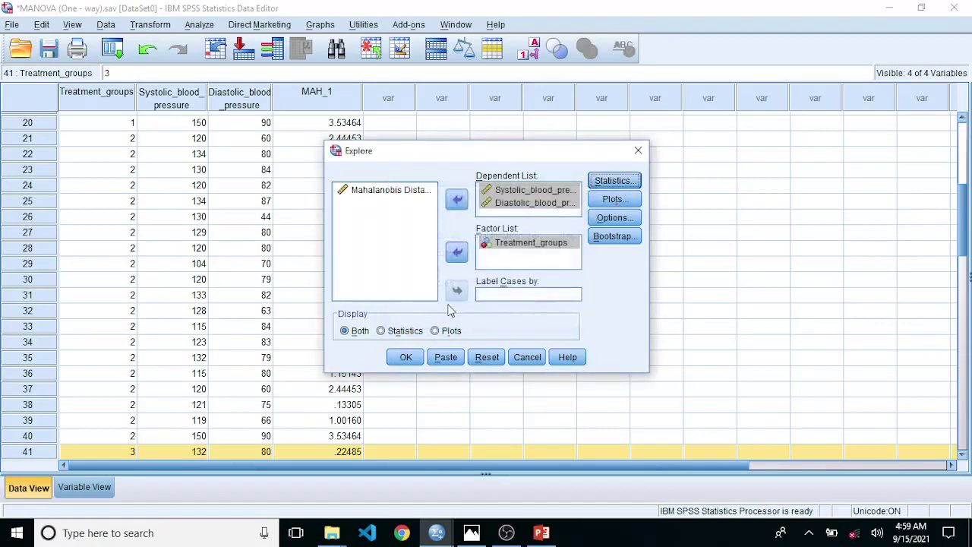
{"action": "left_click", "coordinate": [619, 200]}
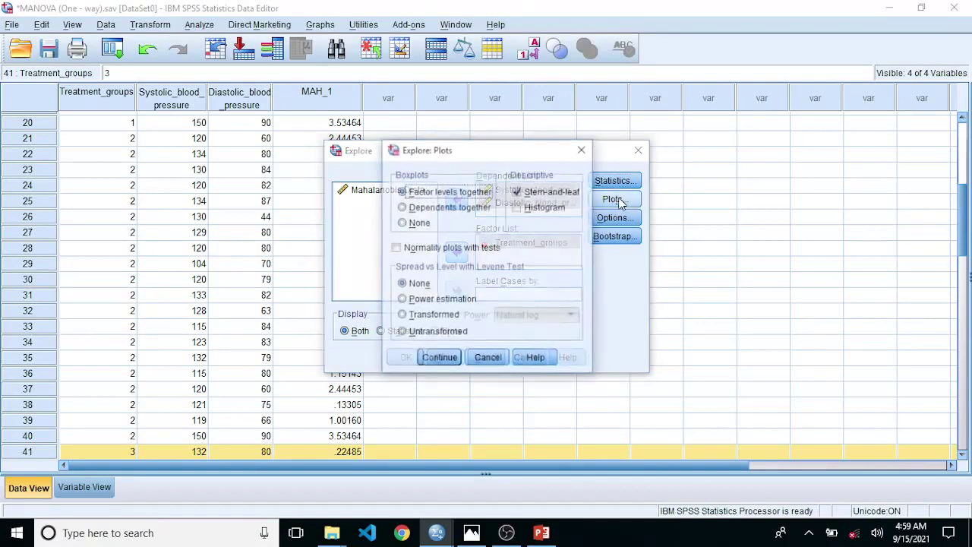
{"action": "left_click", "coordinate": [518, 192]}
{"action": "left_click", "coordinate": [517, 208]}
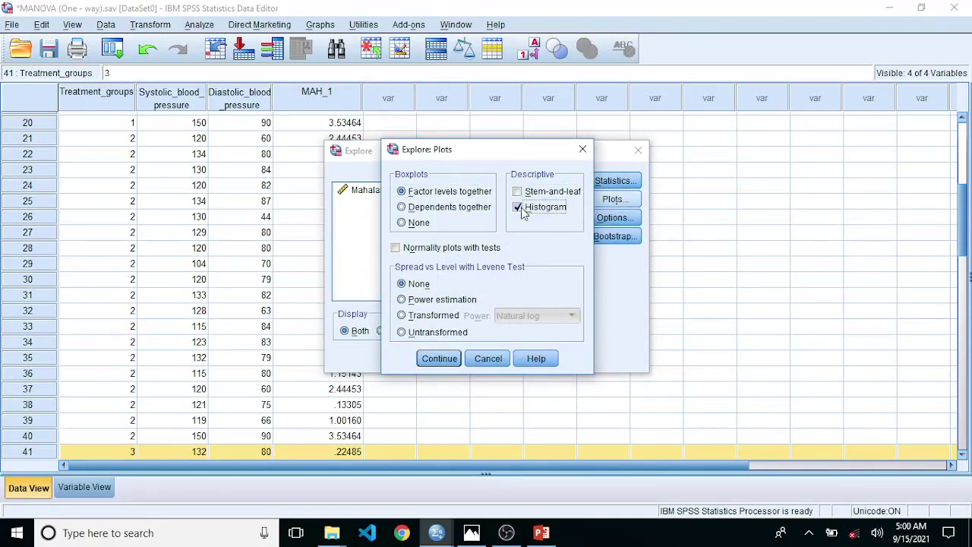
{"action": "left_click", "coordinate": [467, 251]}
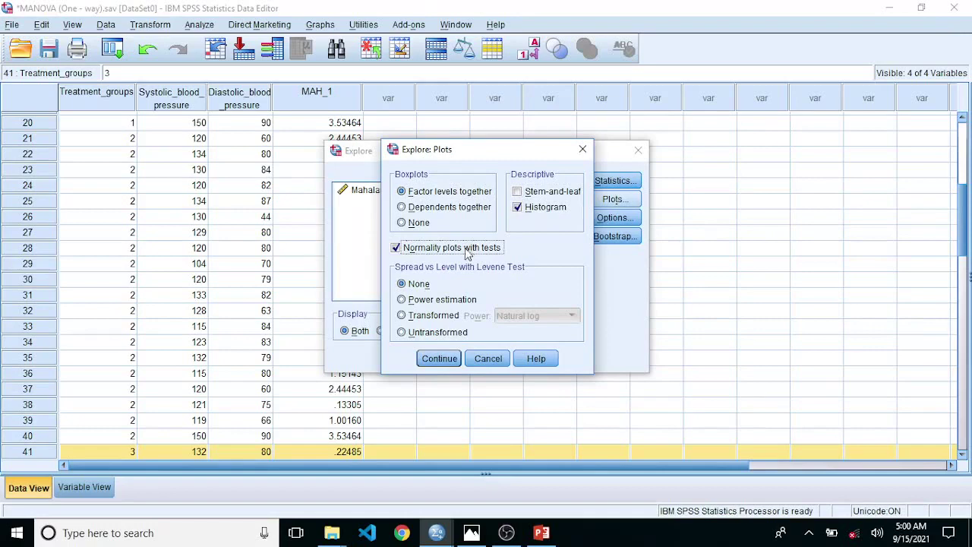
{"action": "left_click", "coordinate": [440, 360]}
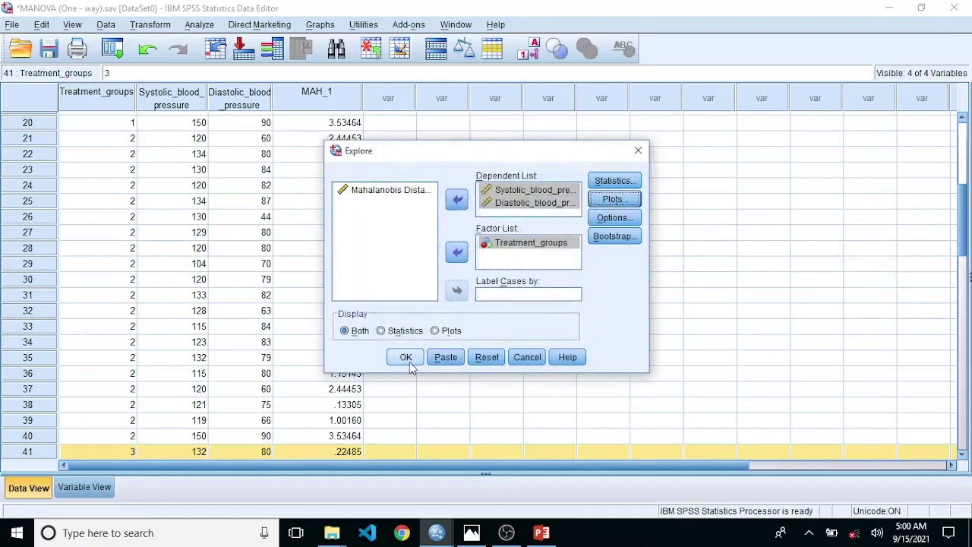
{"action": "left_click", "coordinate": [407, 357]}
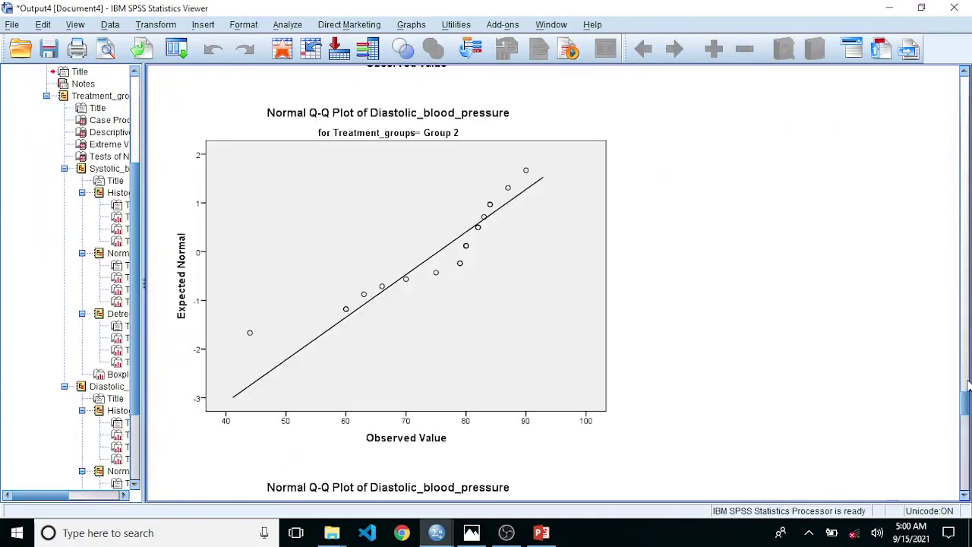
{"action": "left_click_drag", "start_coordinate": [964, 398], "coordinate": [948, 218]}
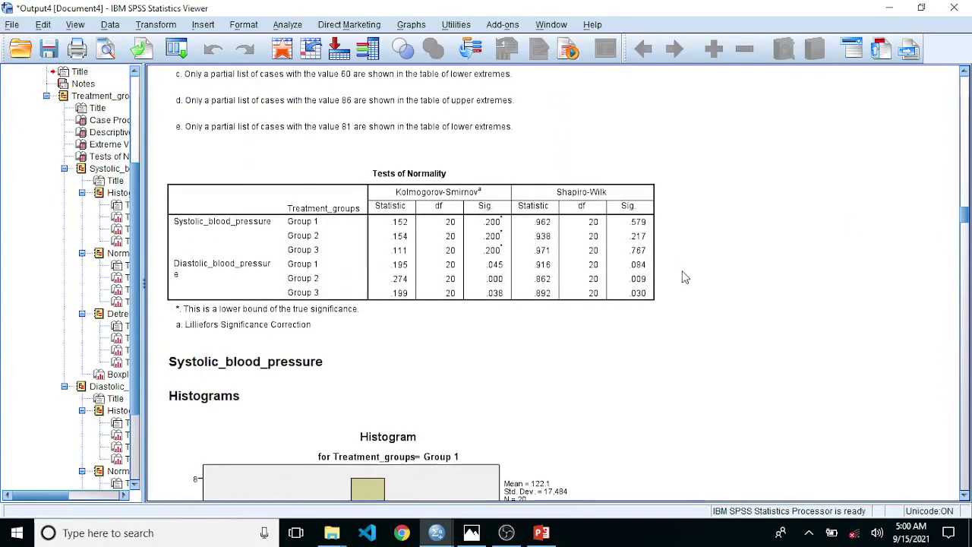
{"action": "left_click", "coordinate": [650, 224]}
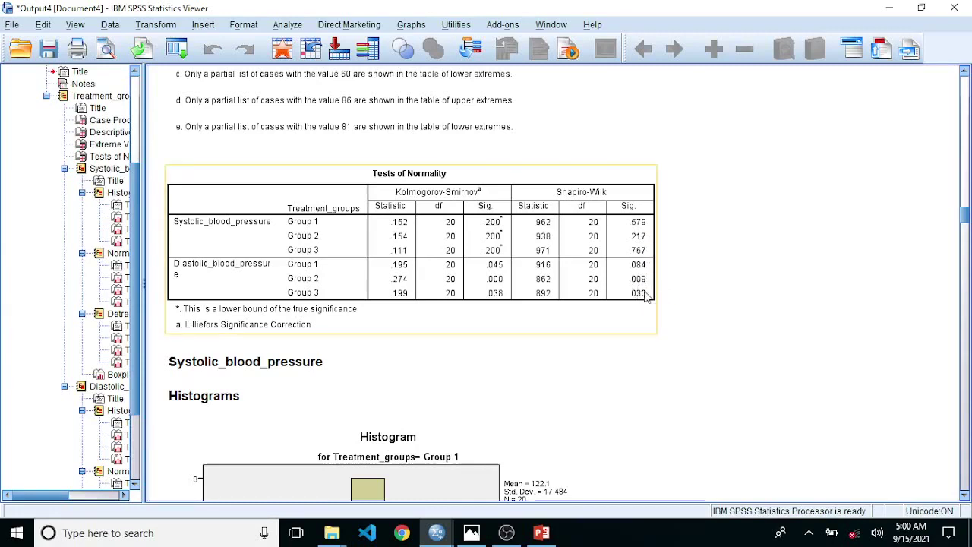
{"action": "left_click", "coordinate": [757, 267]}
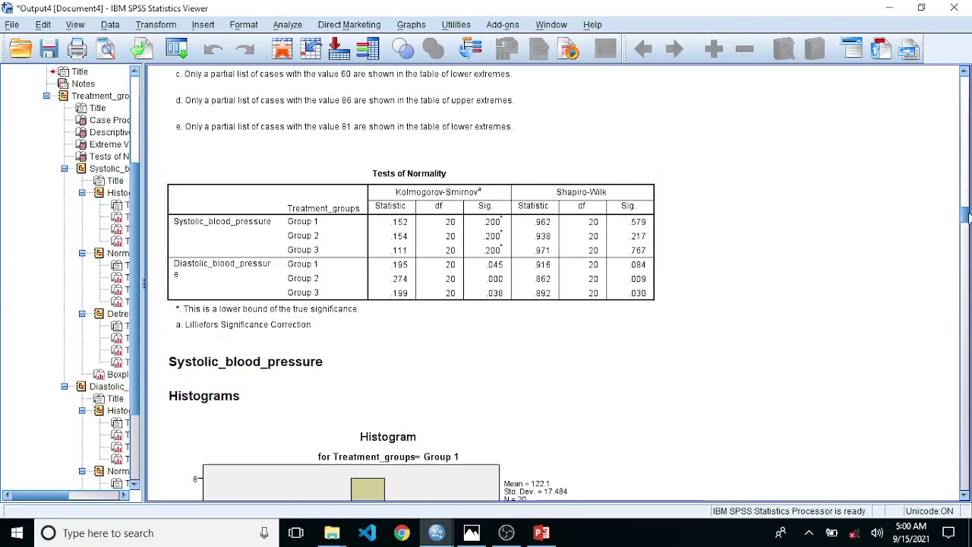
{"action": "left_click_drag", "start_coordinate": [966, 218], "coordinate": [966, 494]}
- Review the diastolic boxplot and Descriptives table, then switch to the assumptions slide
{"action": "left_click", "coordinate": [585, 409]}
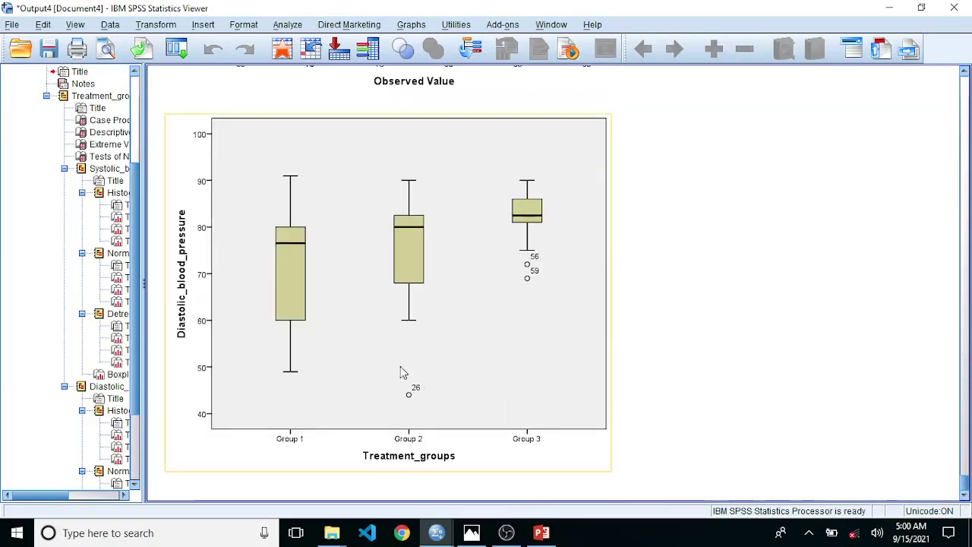
{"action": "double_click", "coordinate": [508, 302]}
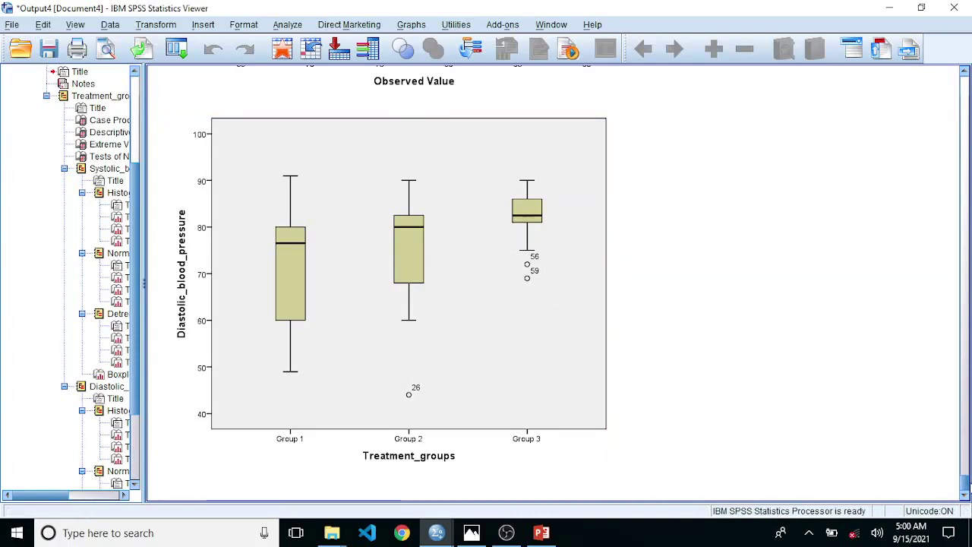
{"action": "left_click_drag", "start_coordinate": [966, 486], "coordinate": [965, 127]}
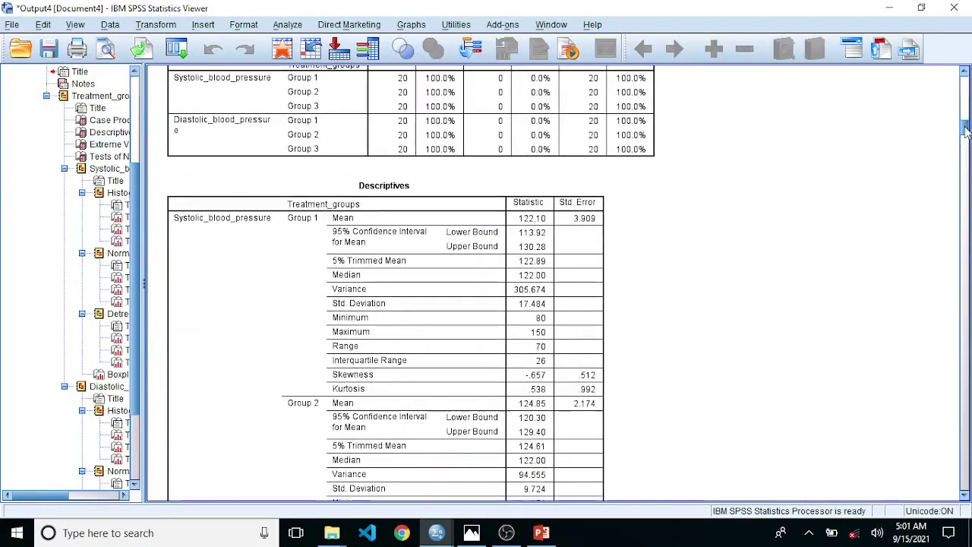
{"action": "left_click_drag", "start_coordinate": [966, 131], "coordinate": [966, 166]}
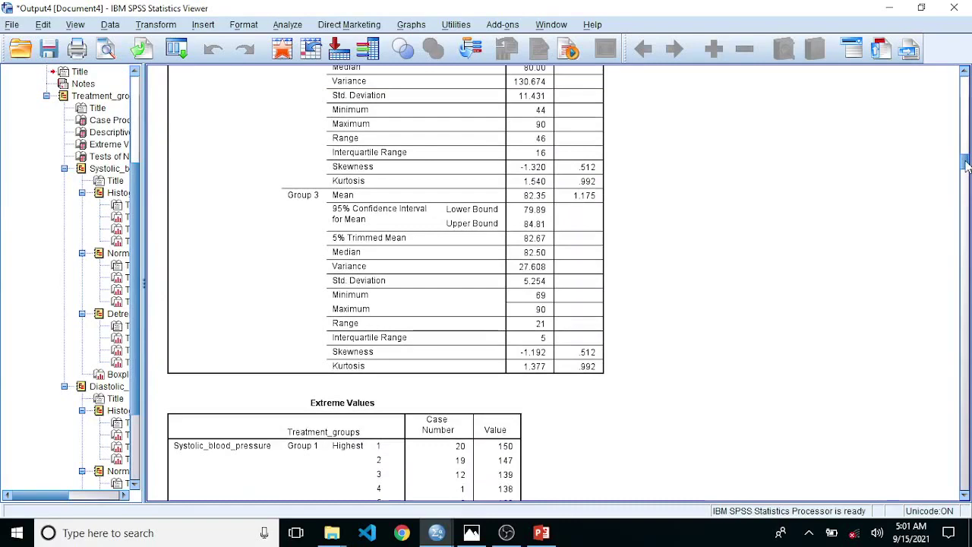
{"action": "key", "text": "alt+Tab"}
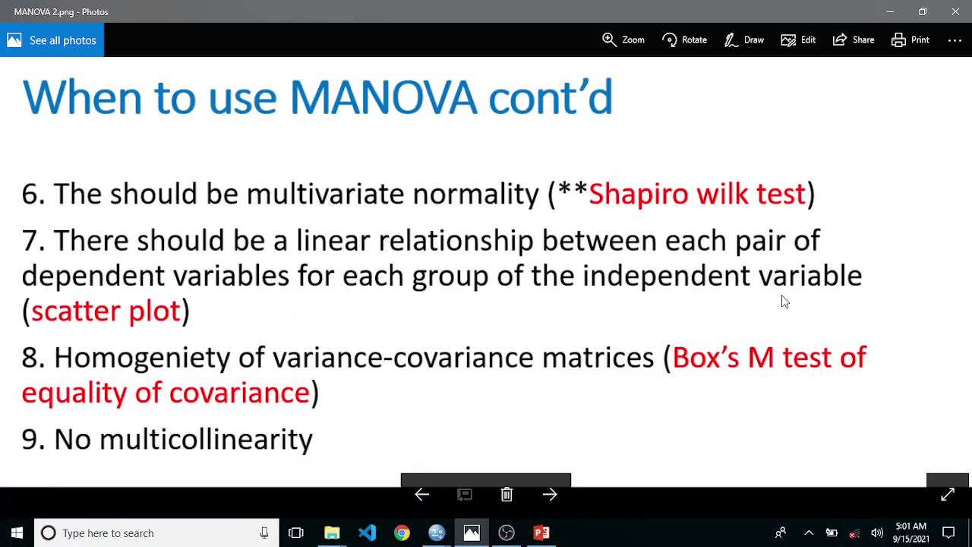
- Bring the MANOVA (One - way).sav Data Editor back to the front
{"action": "mouse_move", "coordinate": [437, 533]}
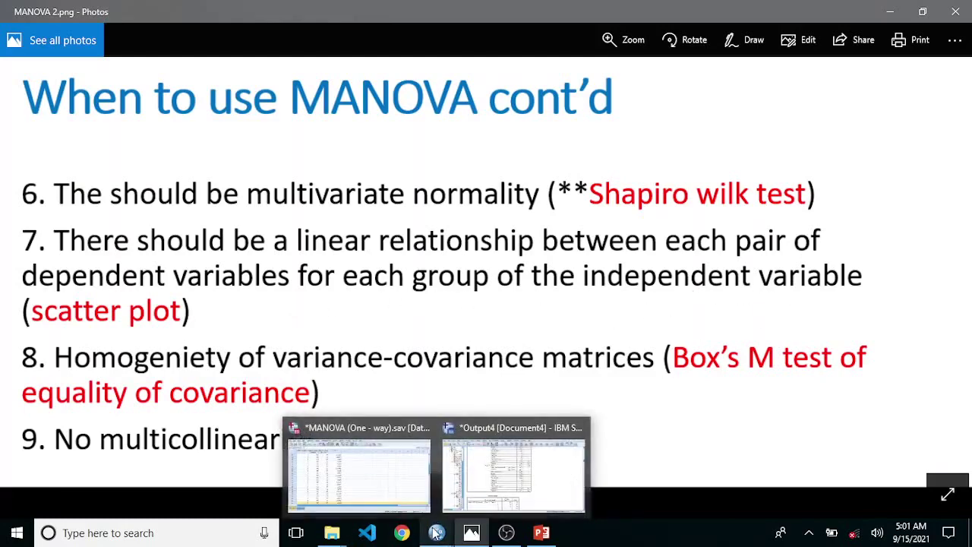
{"action": "left_click", "coordinate": [399, 485]}
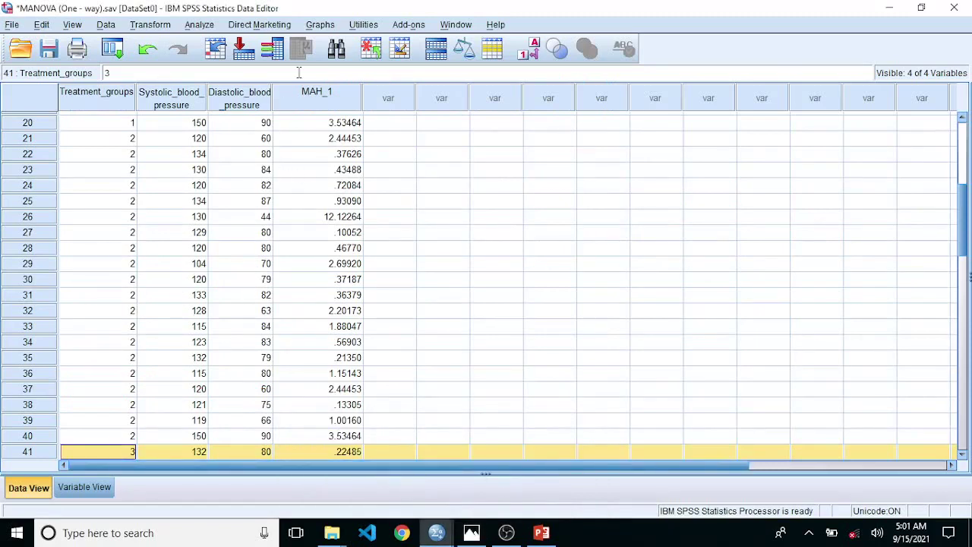
- Build a Matrix Scatter of systolic and diastolic blood pressure with Treatment_groups as row panels
{"action": "left_click", "coordinate": [311, 28]}
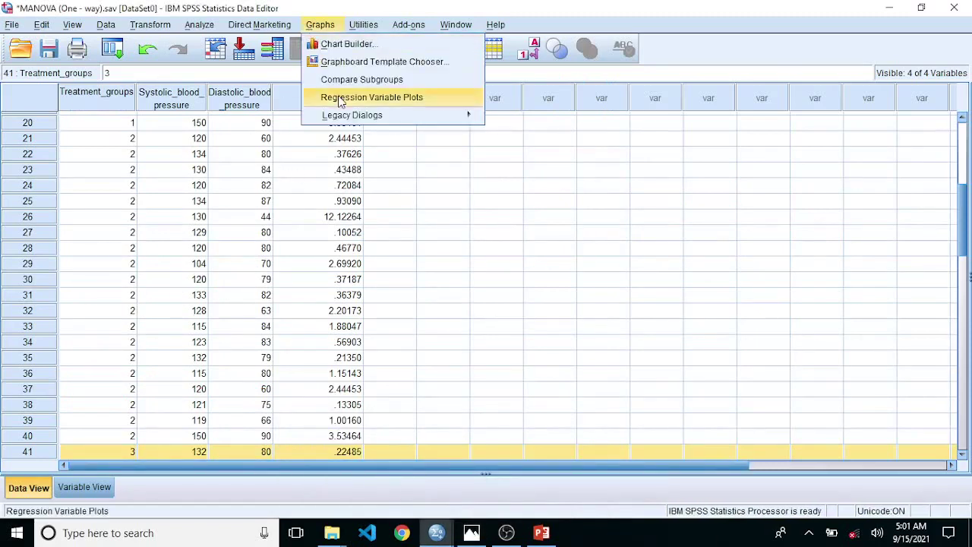
{"action": "mouse_move", "coordinate": [449, 122]}
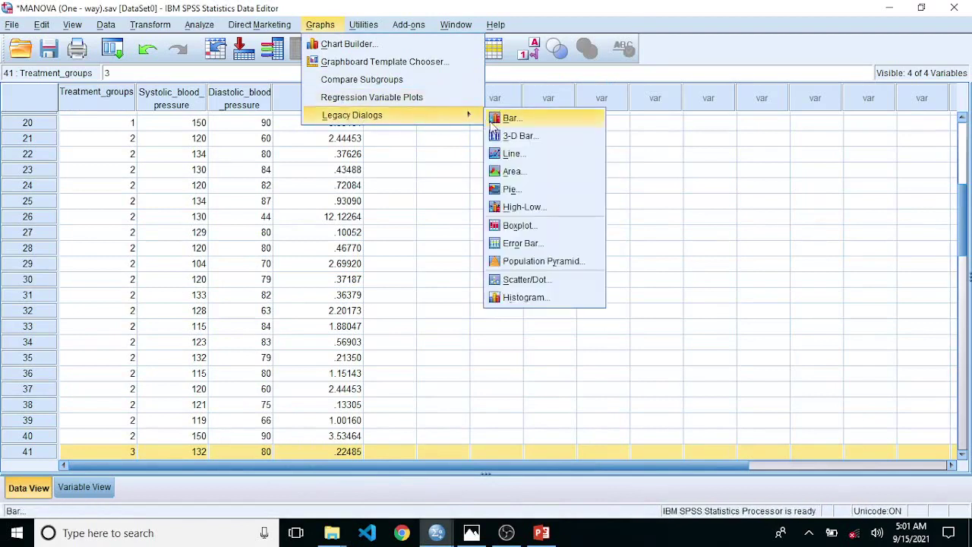
{"action": "left_click", "coordinate": [541, 286]}
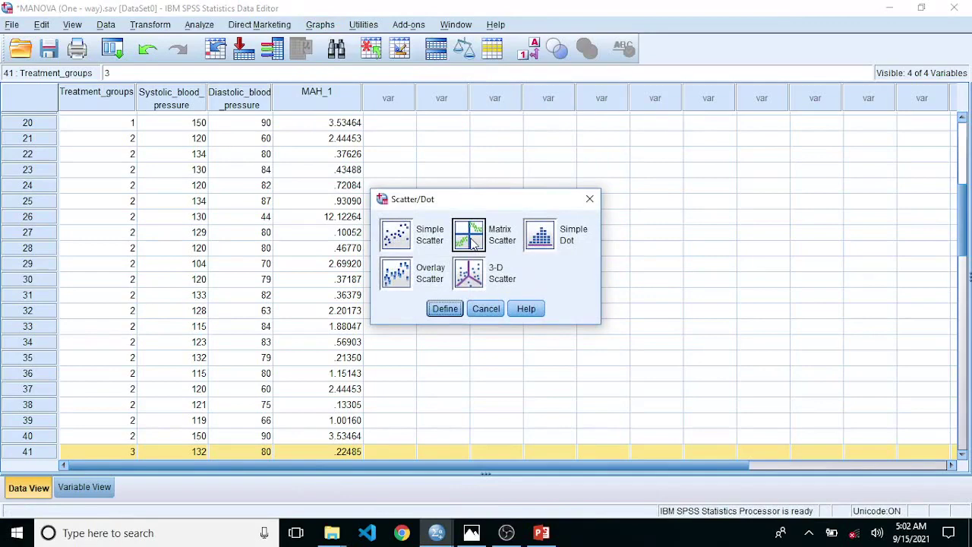
{"action": "left_click", "coordinate": [444, 309]}
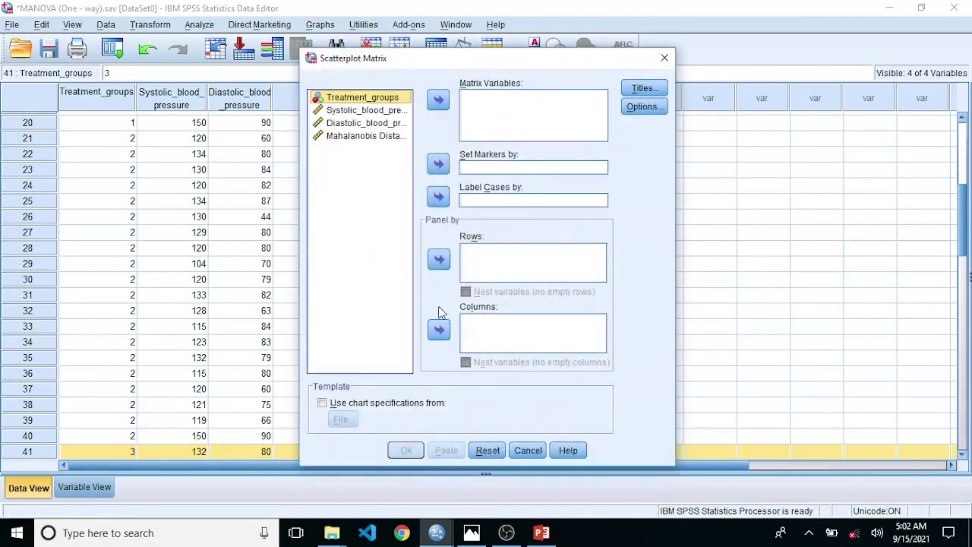
{"action": "left_click", "coordinate": [366, 113]}
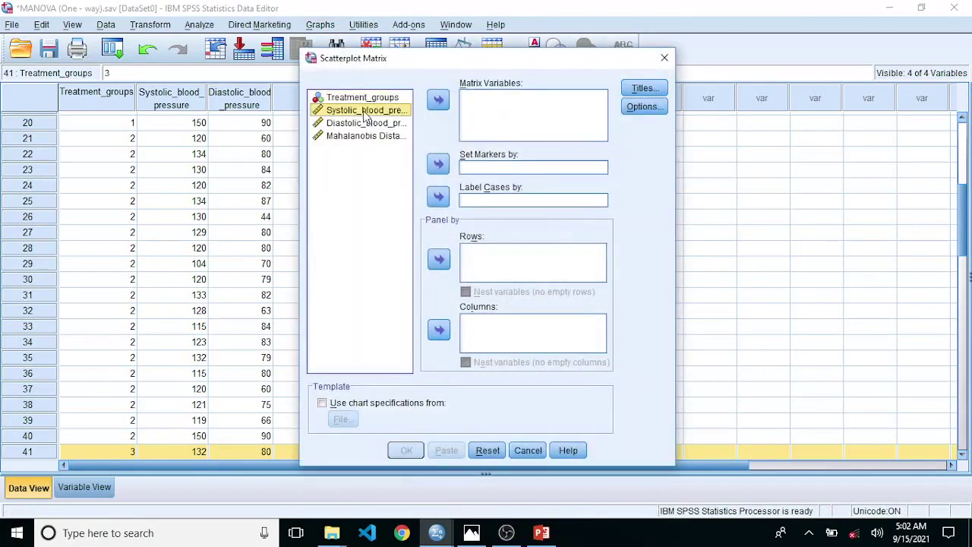
{"action": "left_click", "coordinate": [366, 123], "text": "shift"}
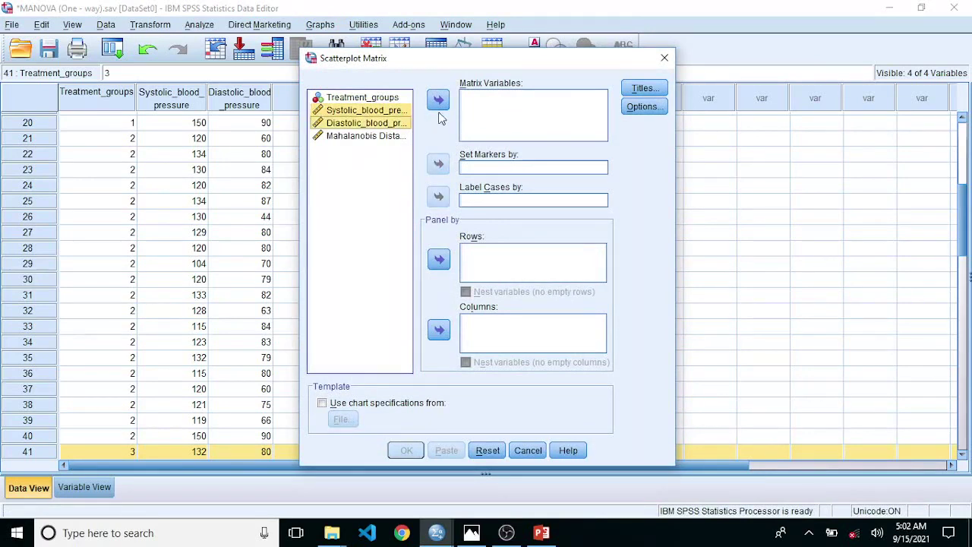
{"action": "left_click", "coordinate": [439, 100]}
{"action": "left_click", "coordinate": [377, 99]}
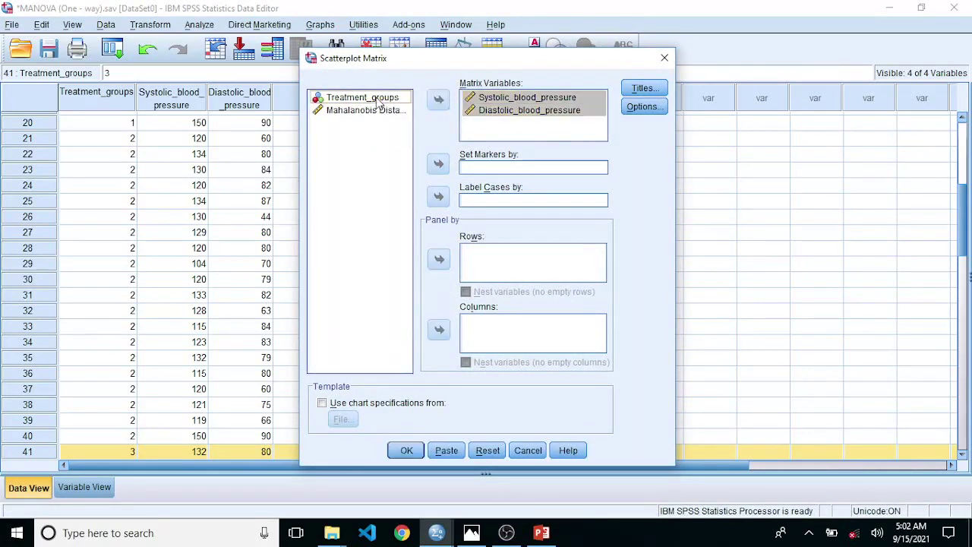
{"action": "left_click", "coordinate": [439, 260]}
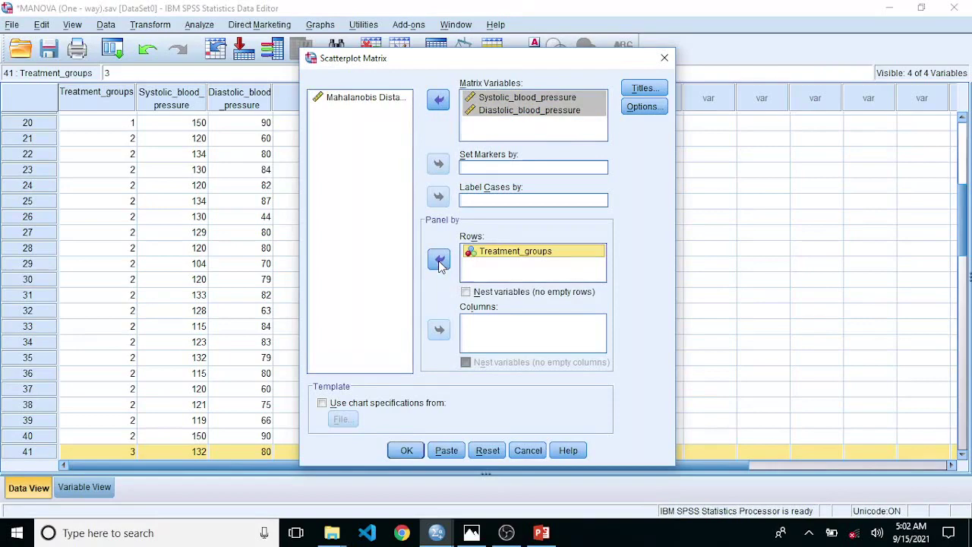
{"action": "left_click", "coordinate": [407, 450]}
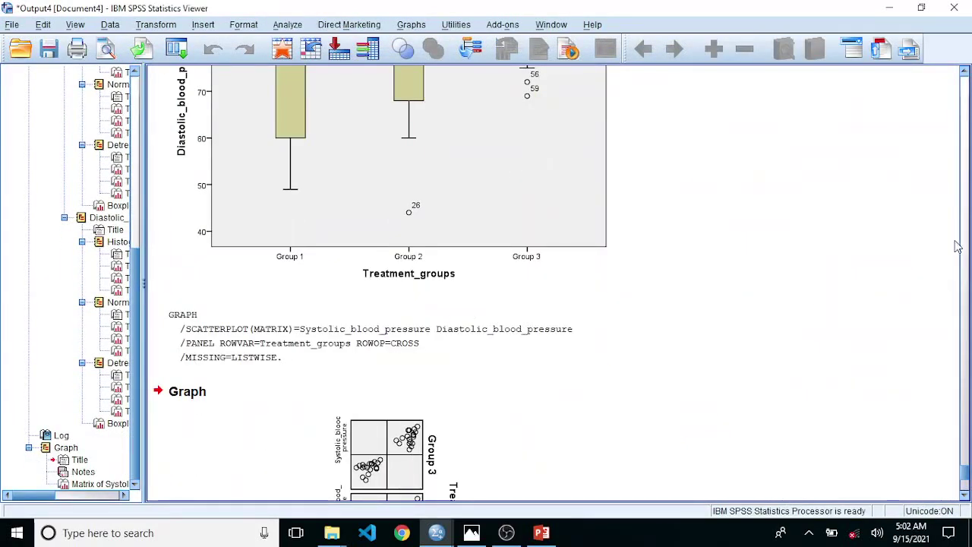
- Scroll the Viewer down to reveal the whole three-group scatterplot matrix
{"action": "left_click", "coordinate": [966, 495]}
{"action": "left_click", "coordinate": [966, 495]}
{"action": "left_click", "coordinate": [966, 496]}
{"action": "left_click", "coordinate": [966, 495]}
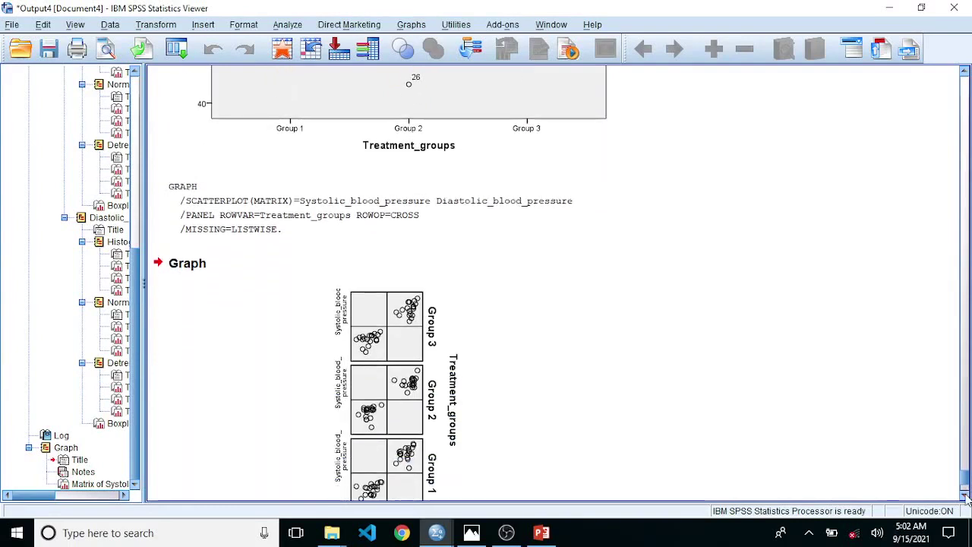
{"action": "left_click", "coordinate": [966, 495]}
{"action": "left_click", "coordinate": [966, 495]}
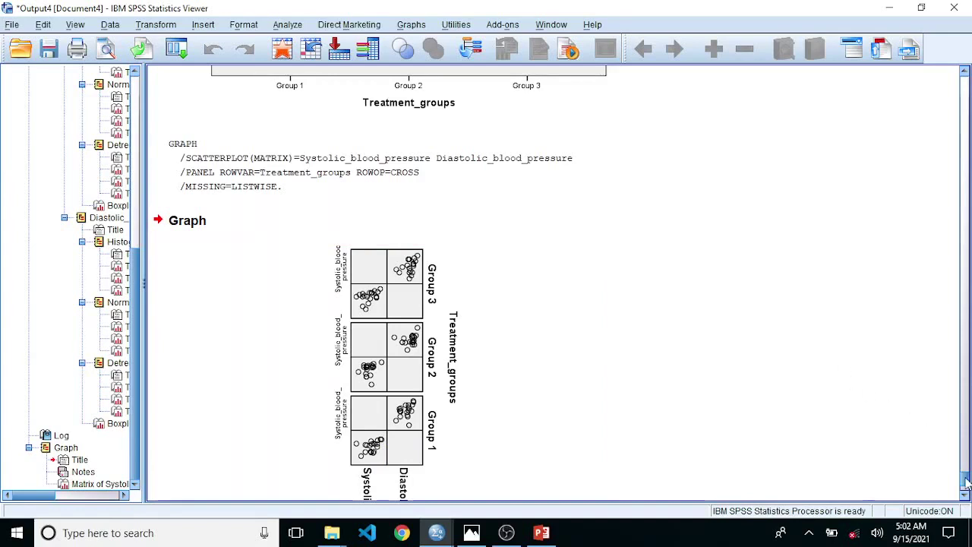
- Bring the continued MANOVA assumptions slide forward in Photos
{"action": "scroll", "coordinate": [966, 483], "scroll_direction": "down", "scroll_amount": 2}
{"action": "scroll", "coordinate": [966, 483], "scroll_direction": "down", "scroll_amount": 2}
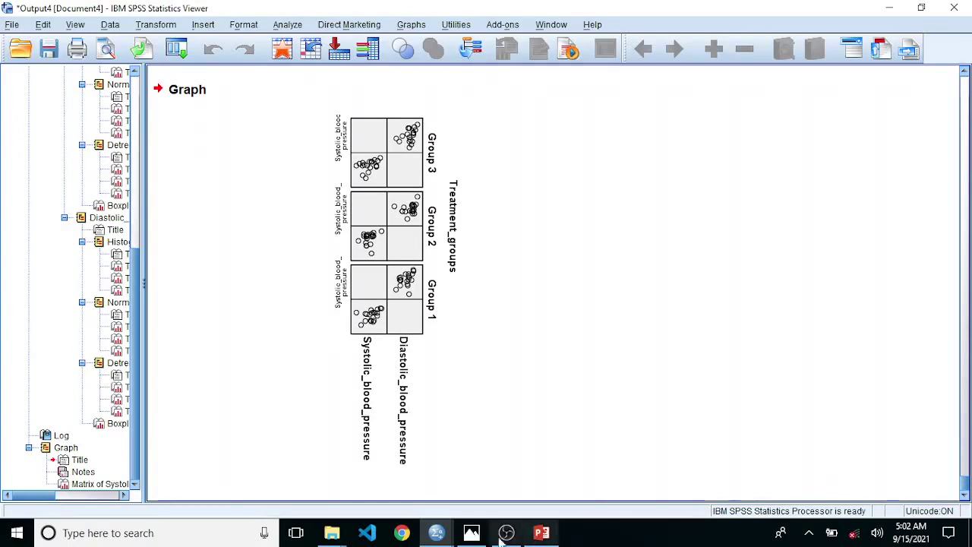
{"action": "mouse_move", "coordinate": [471, 537]}
{"action": "left_click", "coordinate": [471, 483]}
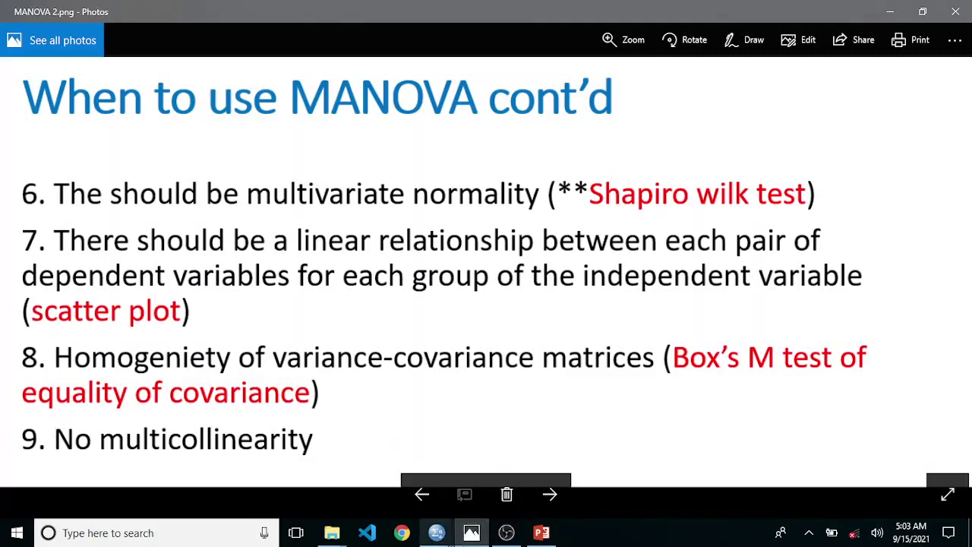
- Switch back to the SPSS Data Editor with the MANOVA blood-pressure data
{"action": "mouse_move", "coordinate": [437, 528]}
{"action": "left_click", "coordinate": [428, 499]}
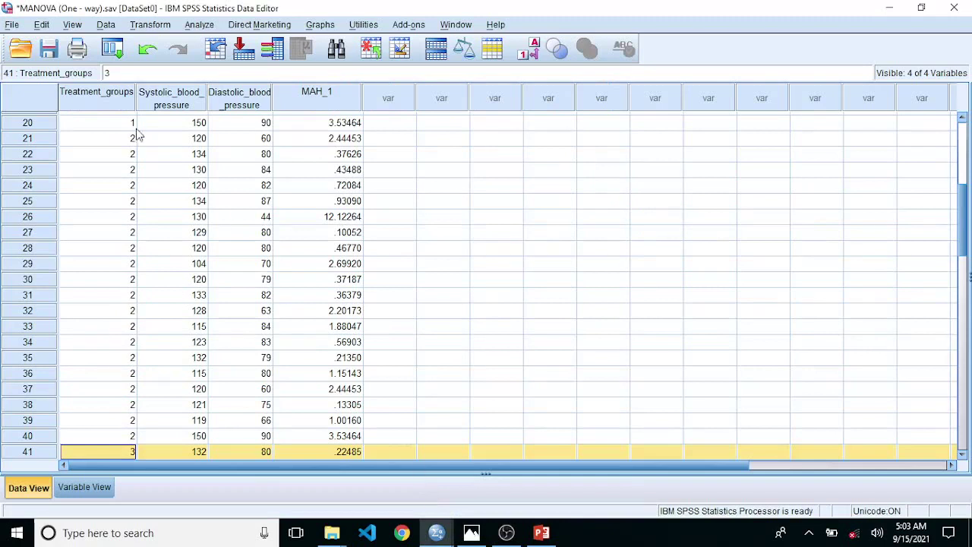
- Run a bivariate Pearson correlation between systolic and diastolic blood pressure
{"action": "left_click", "coordinate": [196, 25]}
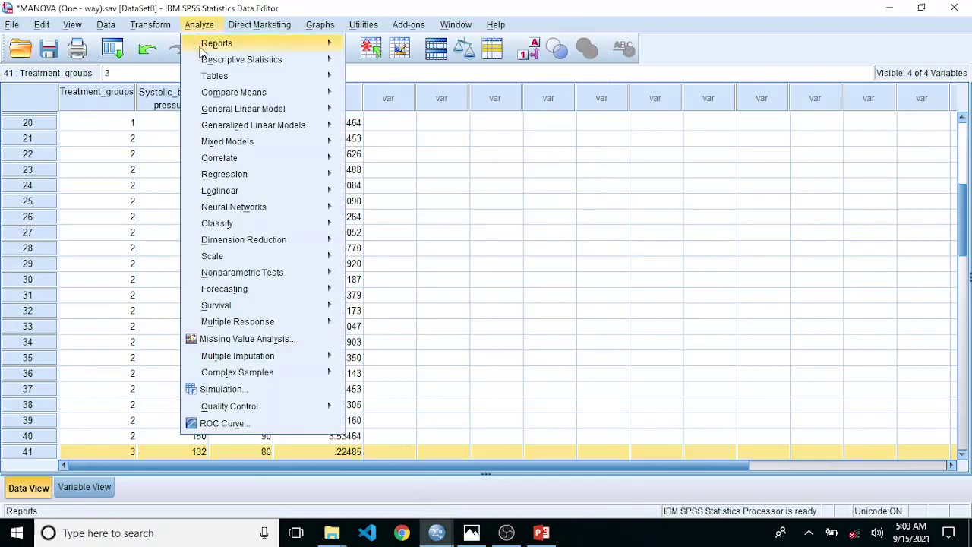
{"action": "mouse_move", "coordinate": [212, 114]}
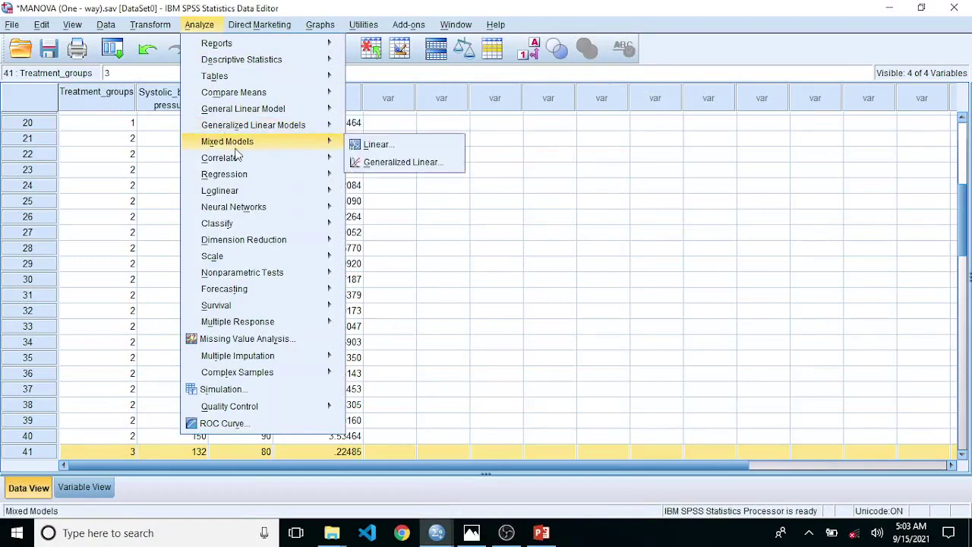
{"action": "mouse_move", "coordinate": [320, 163]}
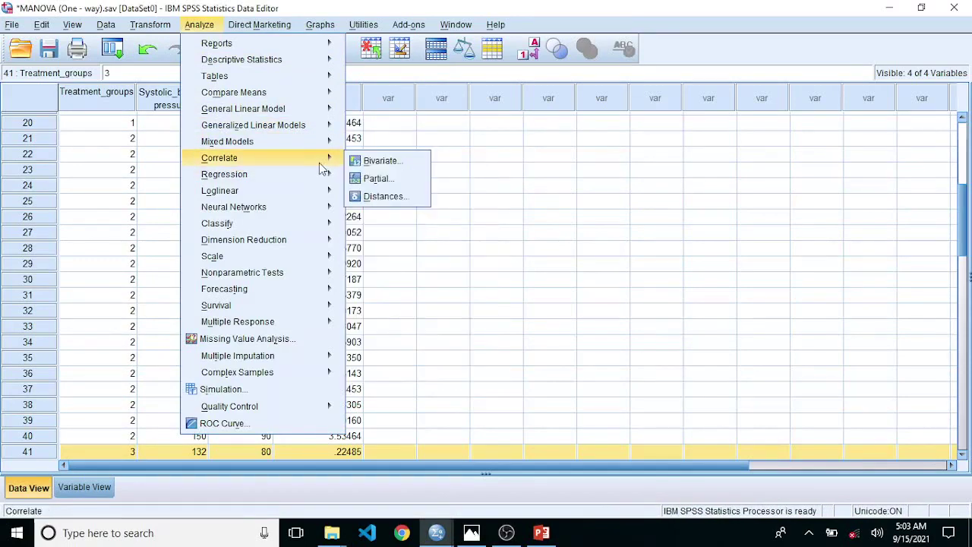
{"action": "left_click", "coordinate": [377, 161]}
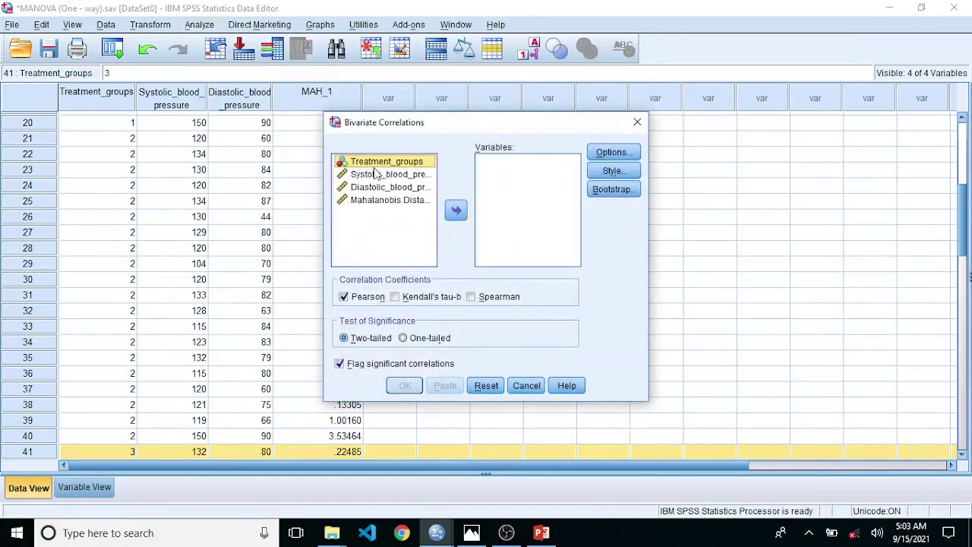
{"action": "left_click", "coordinate": [380, 175]}
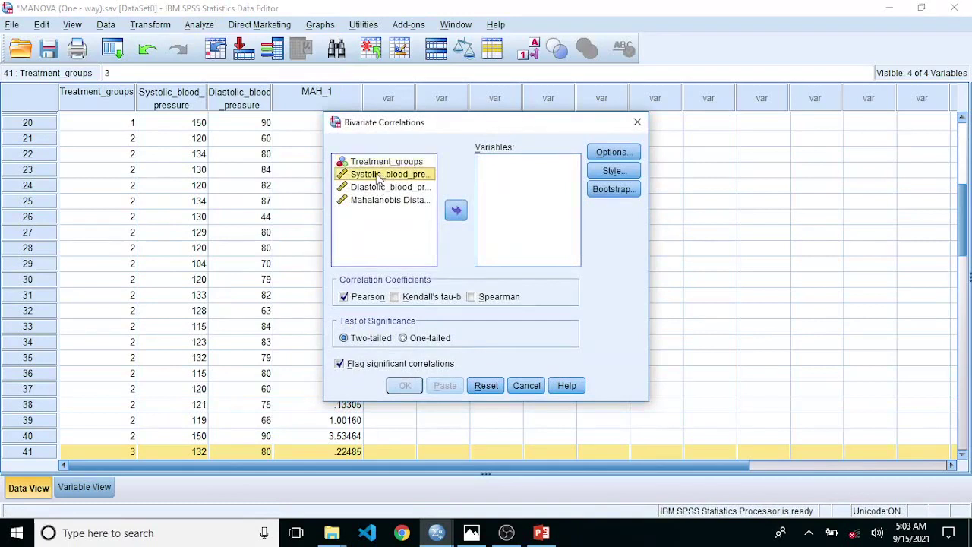
{"action": "left_click", "coordinate": [379, 187], "text": "shift"}
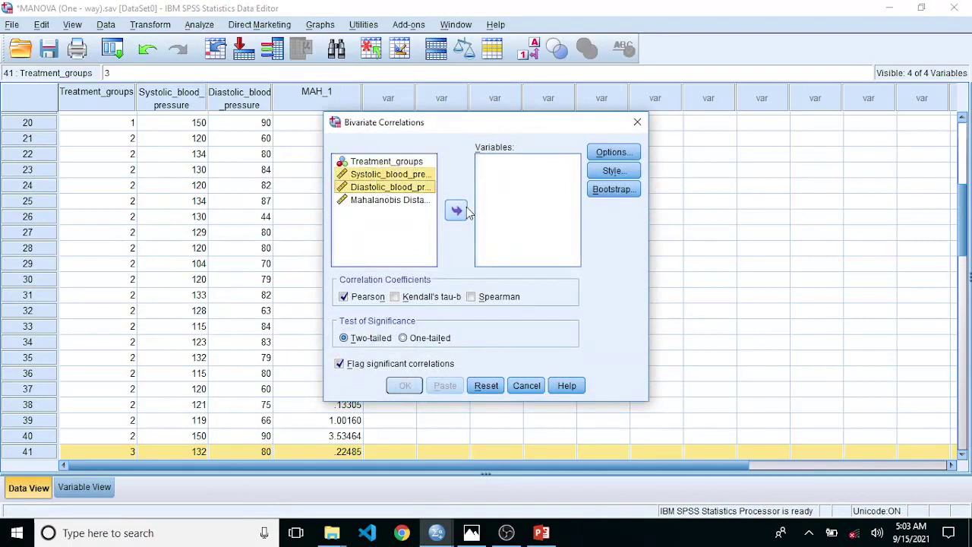
{"action": "left_click", "coordinate": [458, 211]}
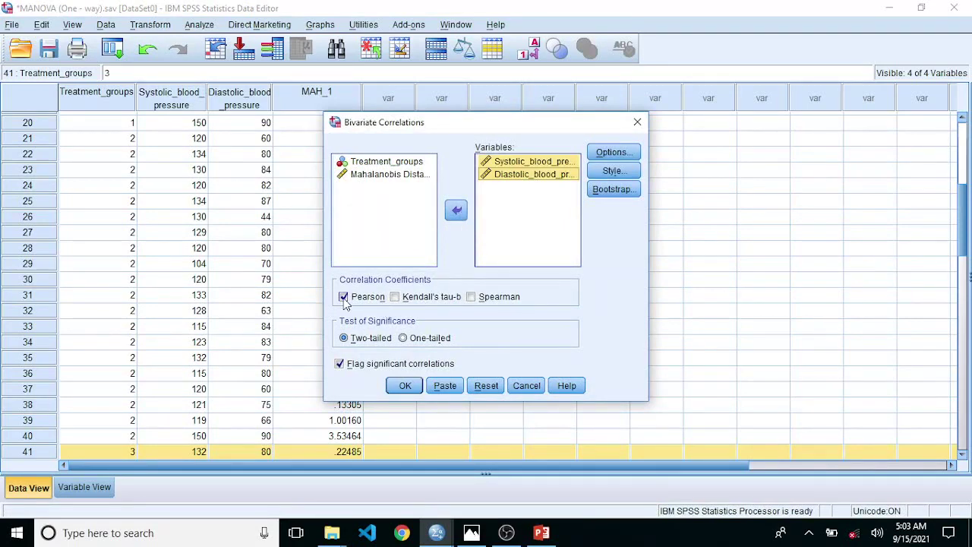
{"action": "left_click", "coordinate": [405, 385]}
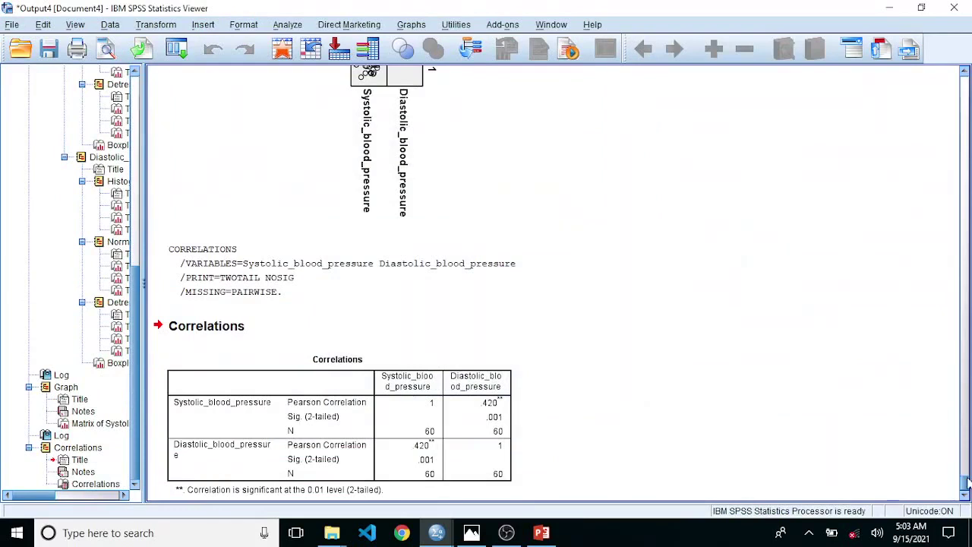
- Inspect the Correlations table (r = .420, Sig. .001), then switch to the MANOVA slide in Photos
{"action": "scroll", "coordinate": [966, 484], "scroll_direction": "down", "scroll_amount": 1}
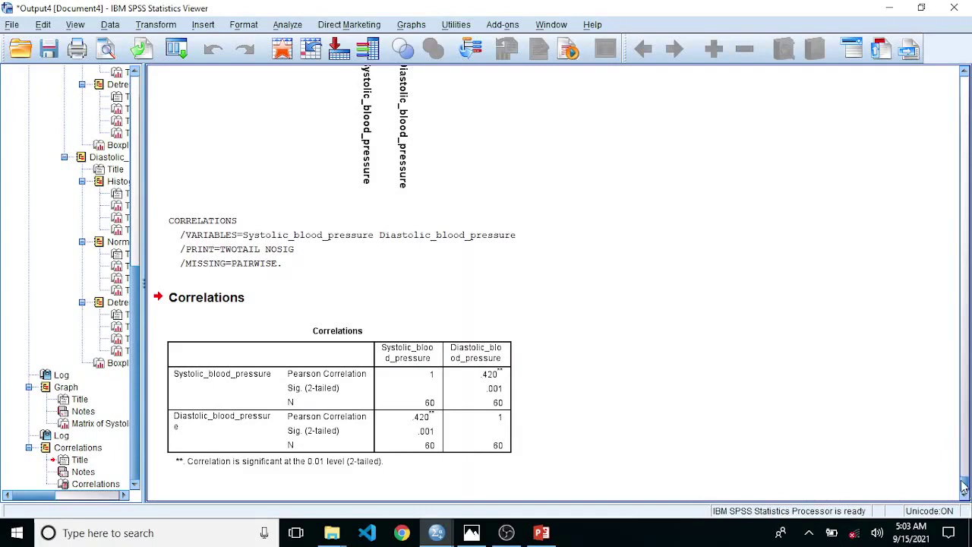
{"action": "left_click", "coordinate": [422, 458]}
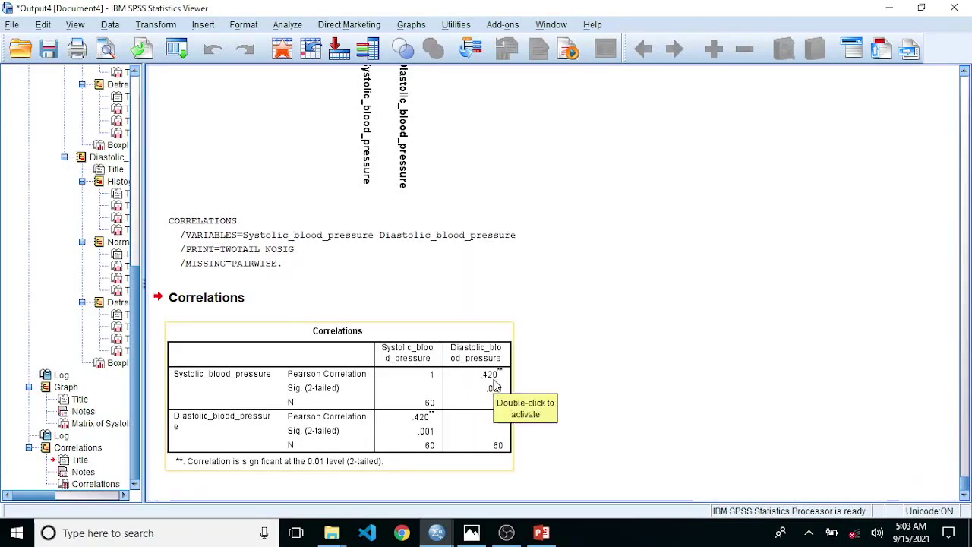
{"action": "left_click", "coordinate": [581, 390]}
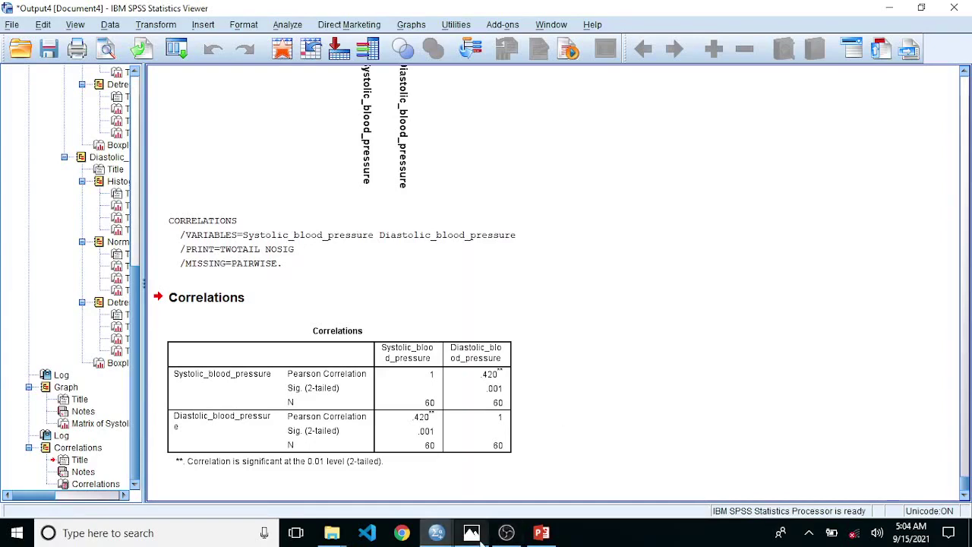
{"action": "mouse_move", "coordinate": [471, 531]}
{"action": "left_click", "coordinate": [473, 491]}
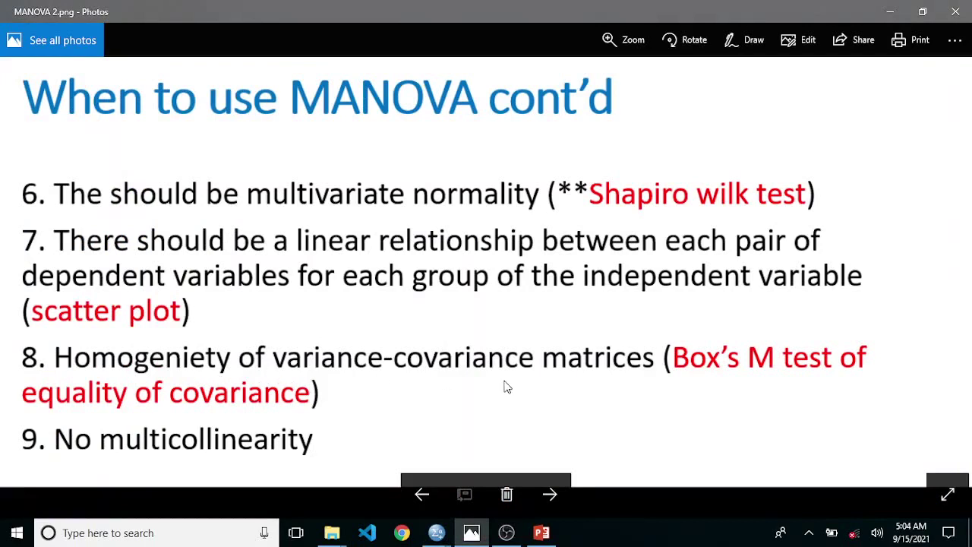
- Switch back to the MANOVA (One - way).sav Data Editor in SPSS
{"action": "mouse_move", "coordinate": [467, 530]}
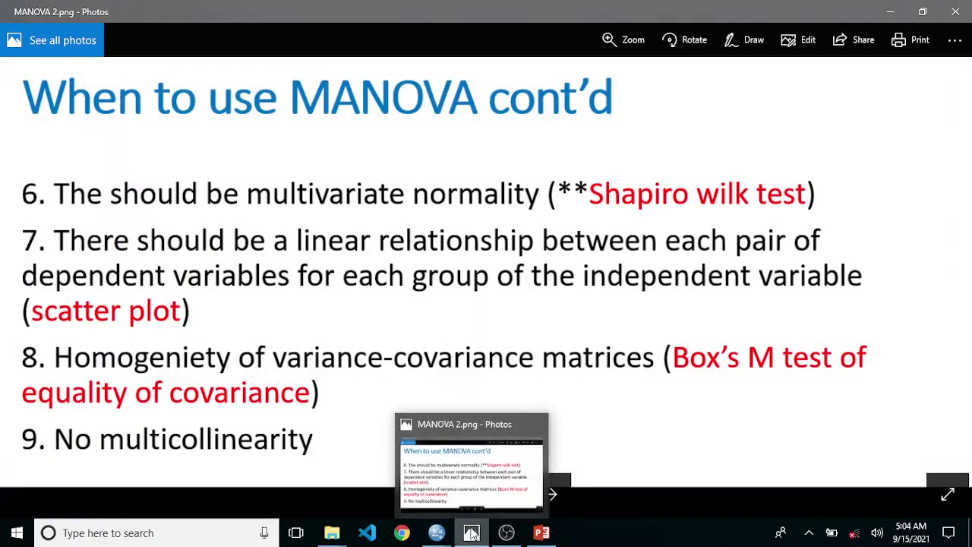
{"action": "mouse_move", "coordinate": [437, 535]}
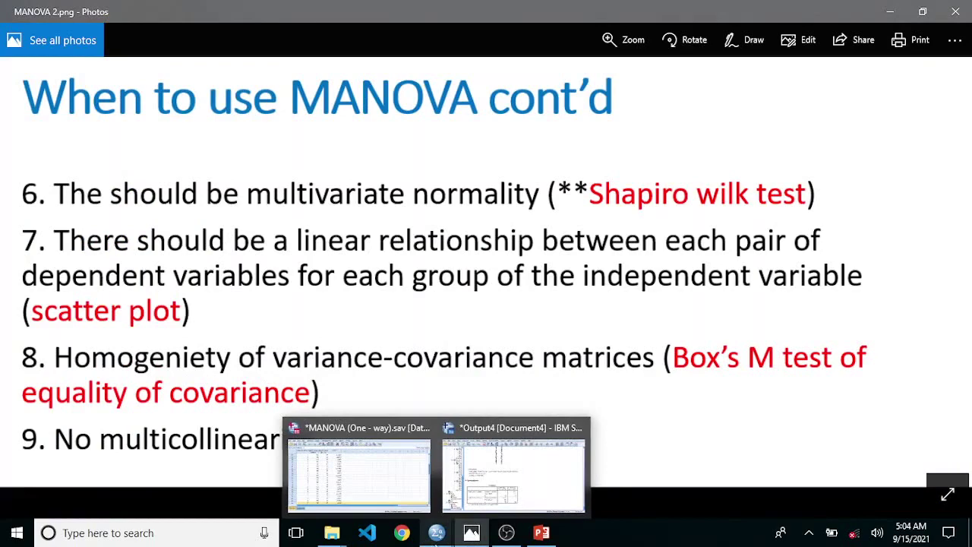
{"action": "left_click", "coordinate": [418, 505]}
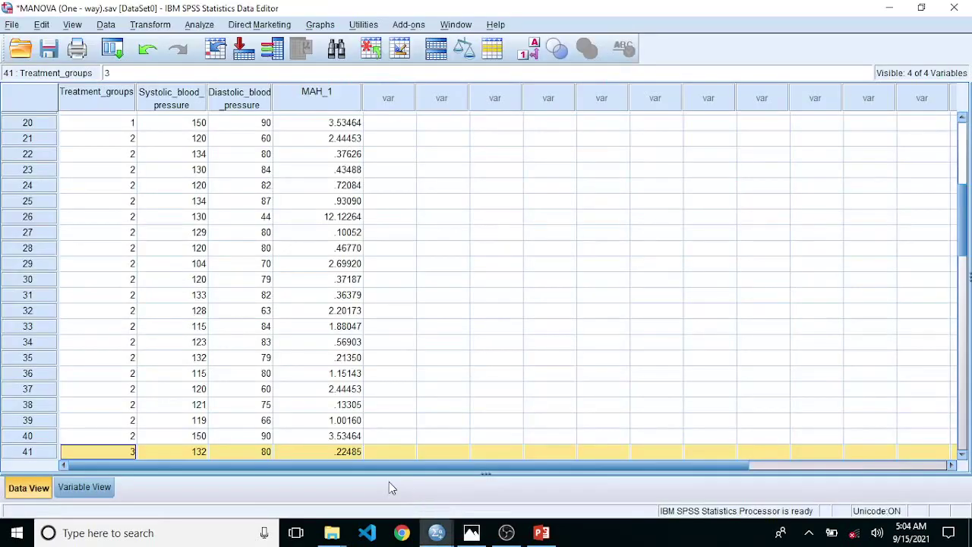
- Start a Multivariate GLM with systolic and diastolic blood pressure as dependent variables
{"action": "left_click", "coordinate": [198, 25]}
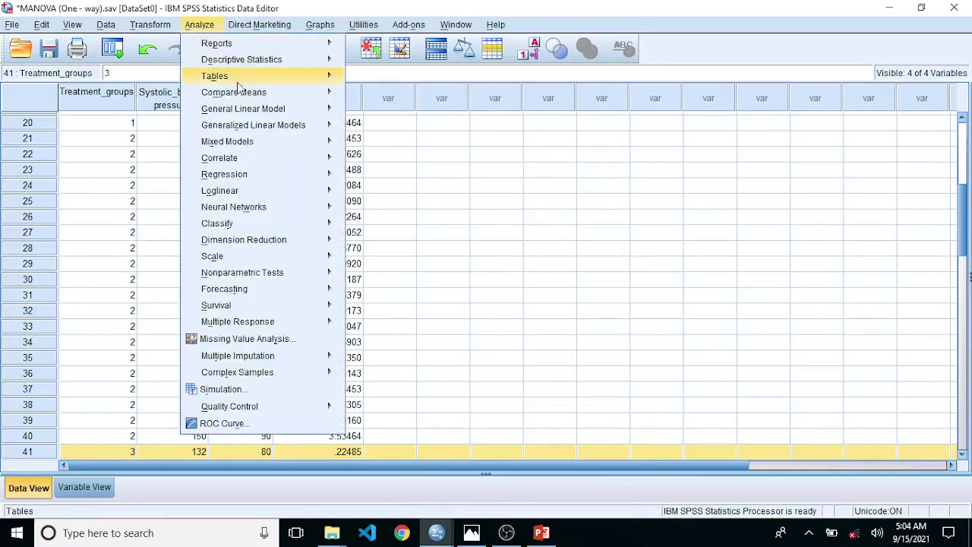
{"action": "mouse_move", "coordinate": [265, 112]}
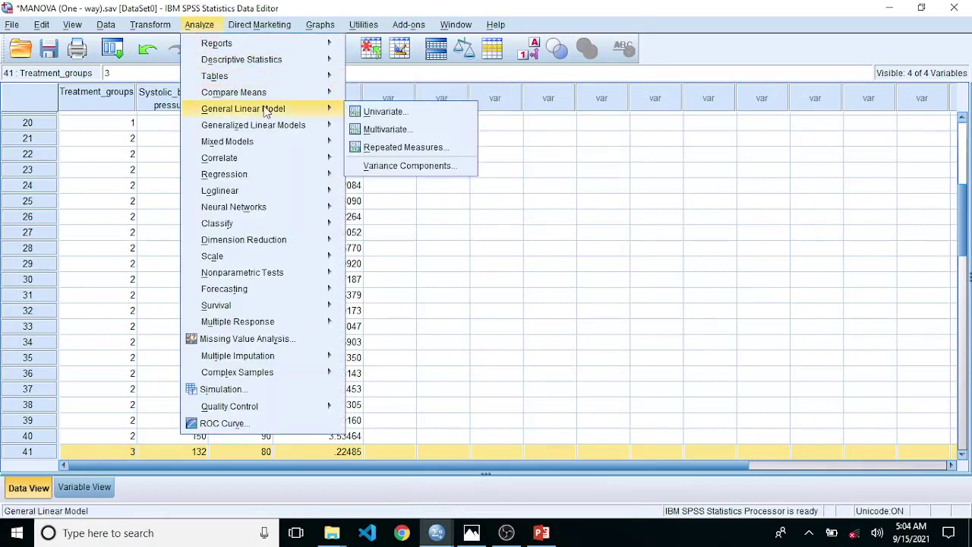
{"action": "left_click", "coordinate": [395, 131]}
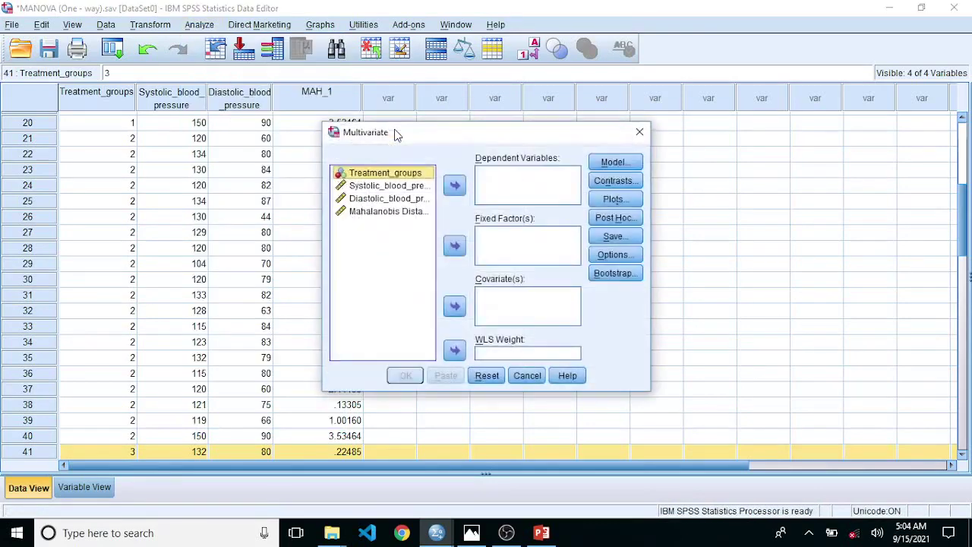
{"action": "left_click", "coordinate": [397, 190]}
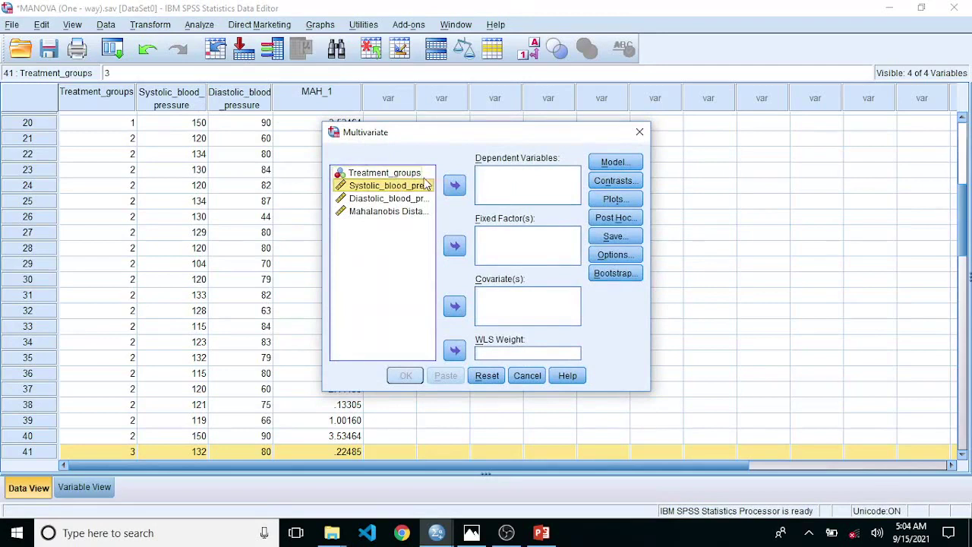
{"action": "left_click", "coordinate": [418, 199], "text": "shift"}
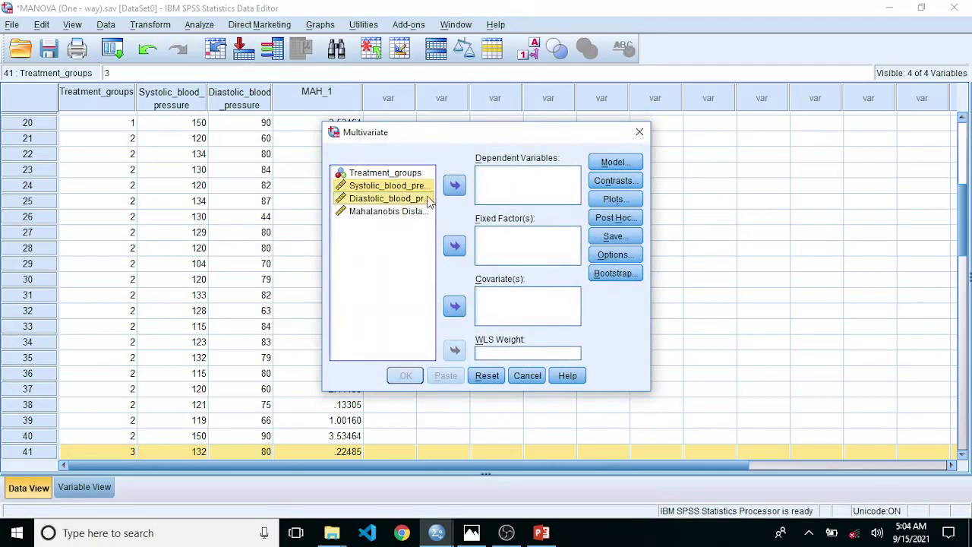
{"action": "left_click", "coordinate": [454, 186]}
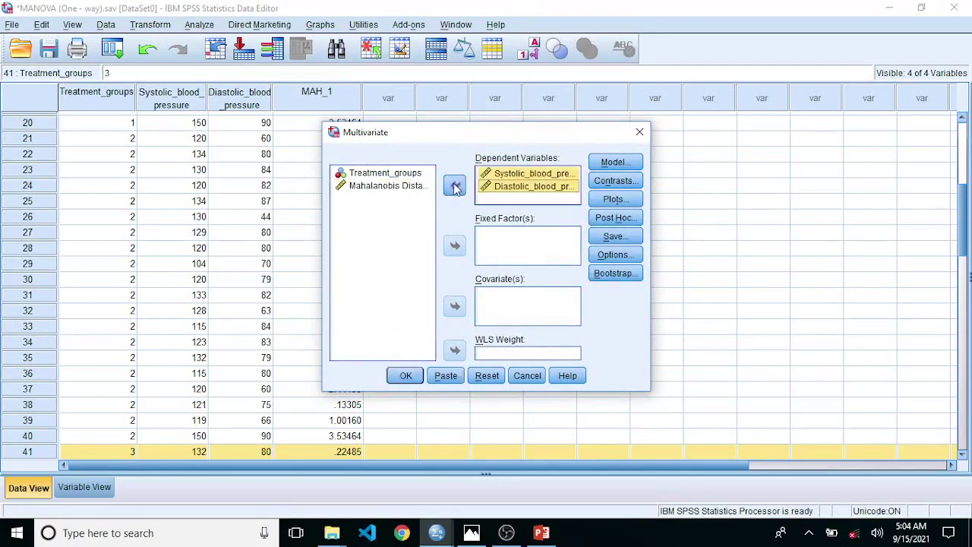
- Make Treatment_groups the fixed factor and bring up the Contrasts dialog
{"action": "left_click", "coordinate": [394, 174]}
{"action": "left_click", "coordinate": [455, 247]}
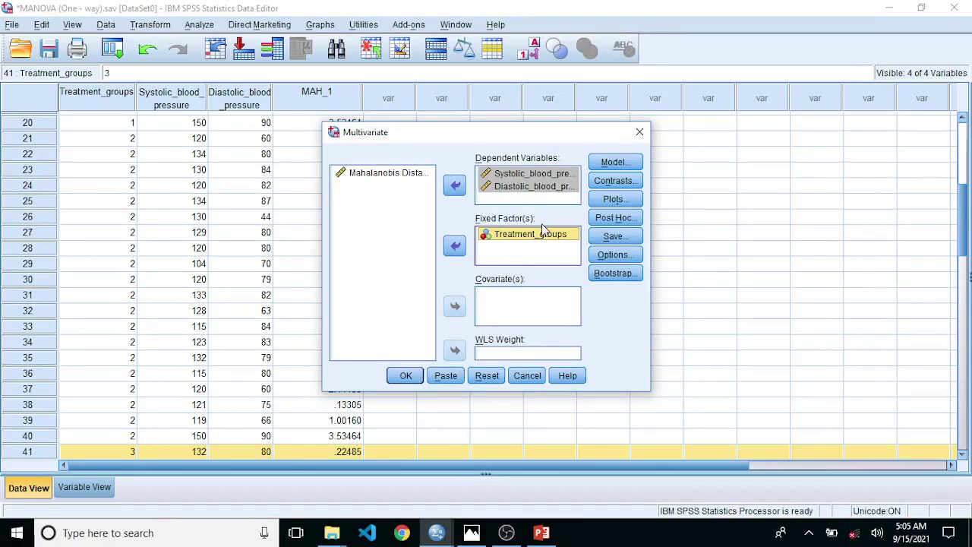
{"action": "left_click", "coordinate": [613, 181]}
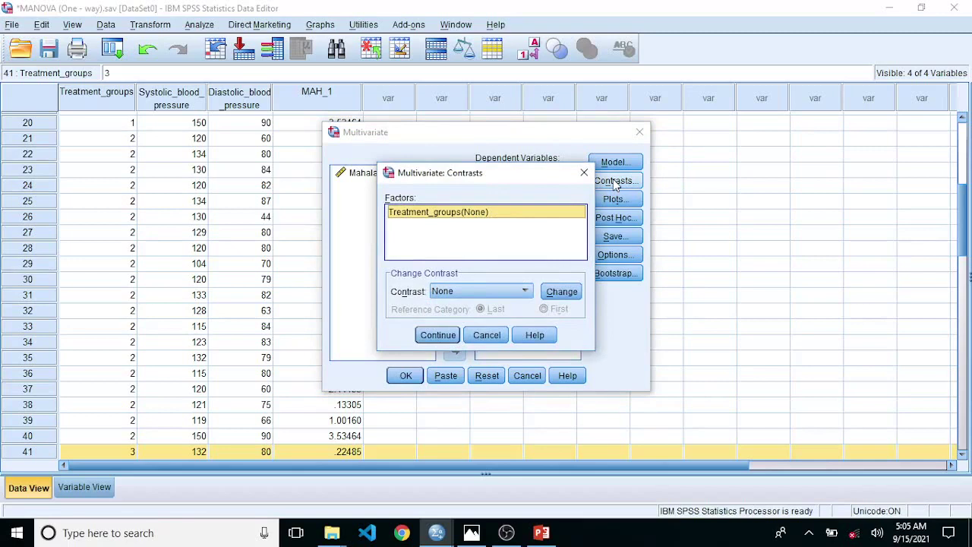
- Apply a Simple contrast with First reference category to Treatment_groups
{"action": "left_click", "coordinate": [524, 292]}
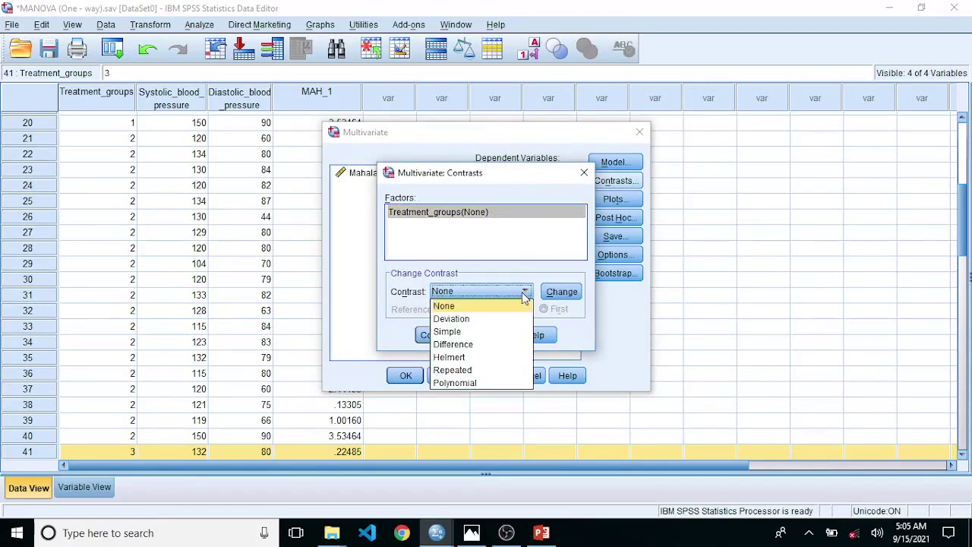
{"action": "left_click", "coordinate": [498, 330]}
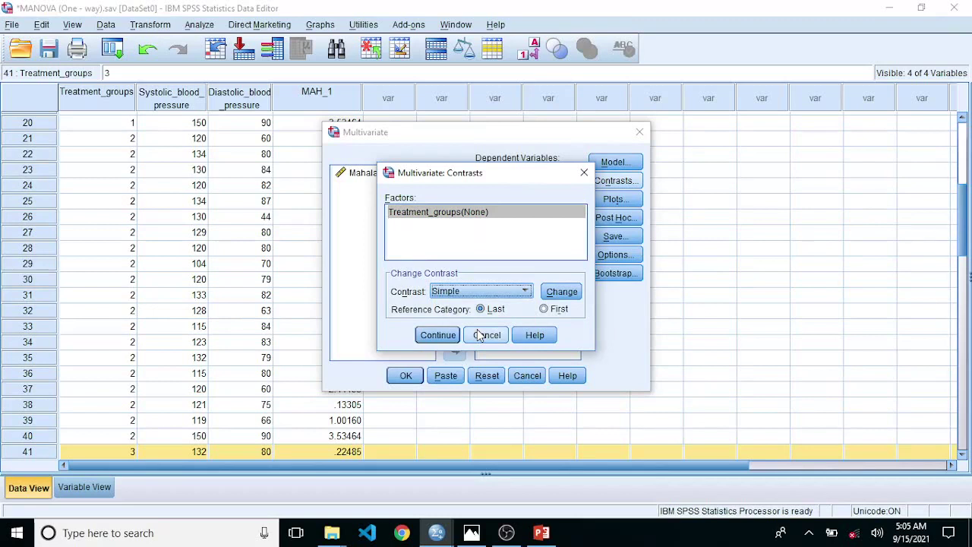
{"action": "left_click", "coordinate": [553, 310]}
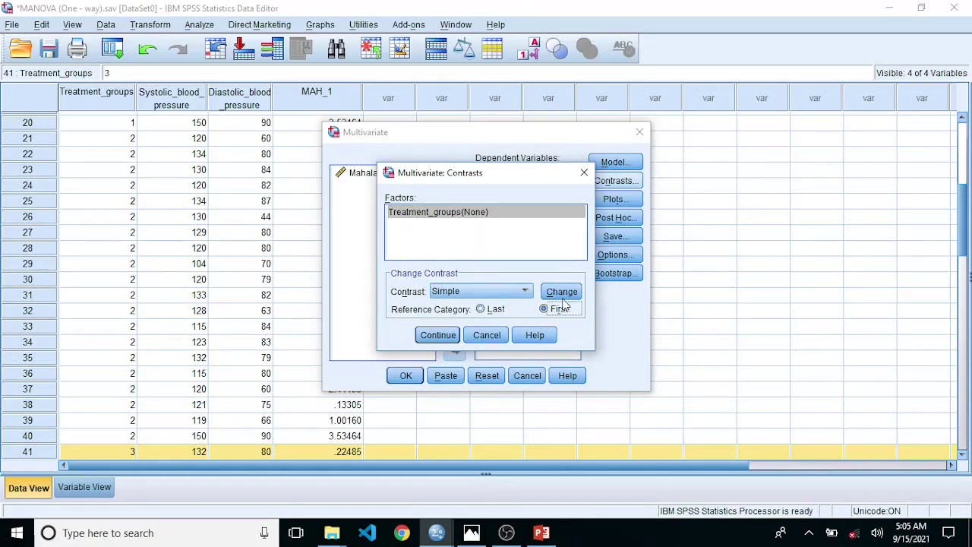
{"action": "left_click", "coordinate": [562, 292]}
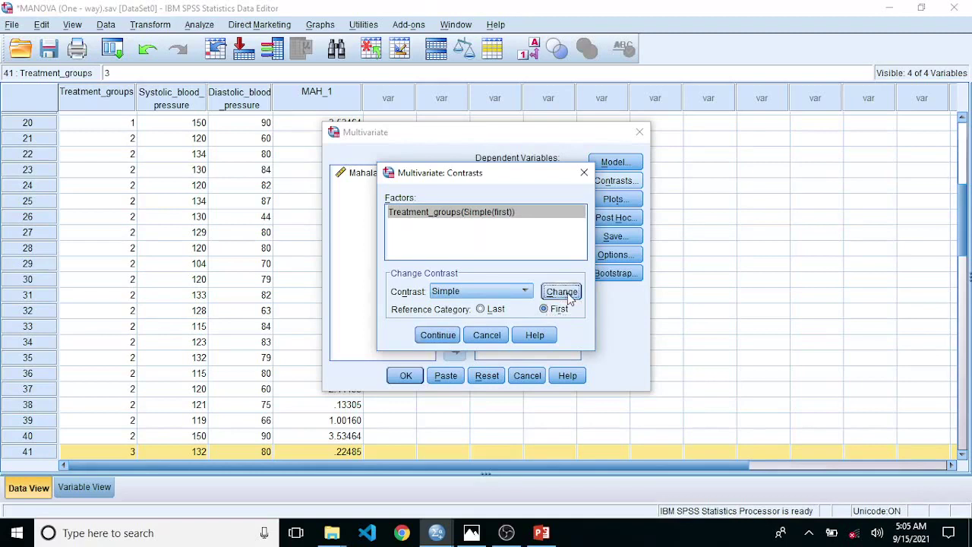
{"action": "left_click", "coordinate": [433, 334]}
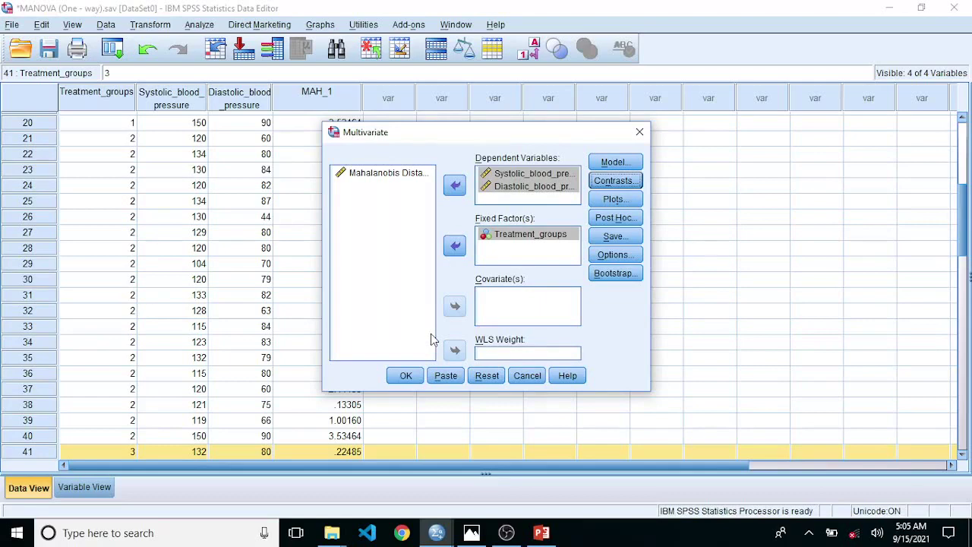
- Add Treatment_groups to Post Hoc Tests with the Tukey test checked
{"action": "left_click", "coordinate": [633, 218]}
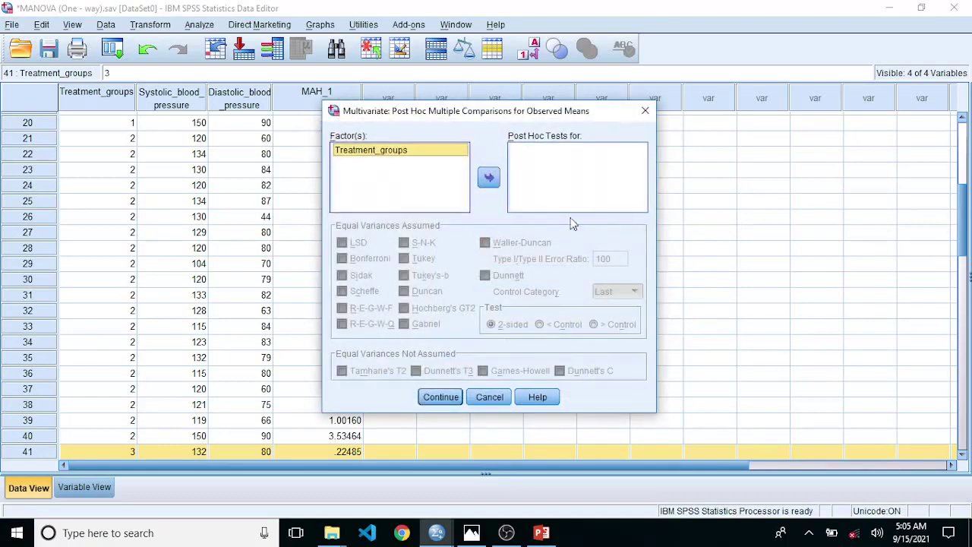
{"action": "left_click", "coordinate": [486, 185]}
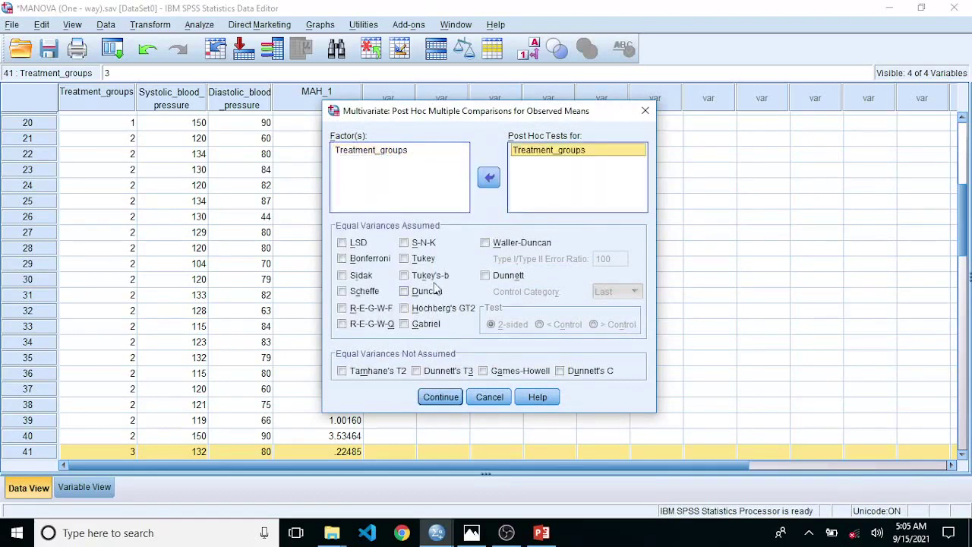
{"action": "left_click", "coordinate": [423, 261]}
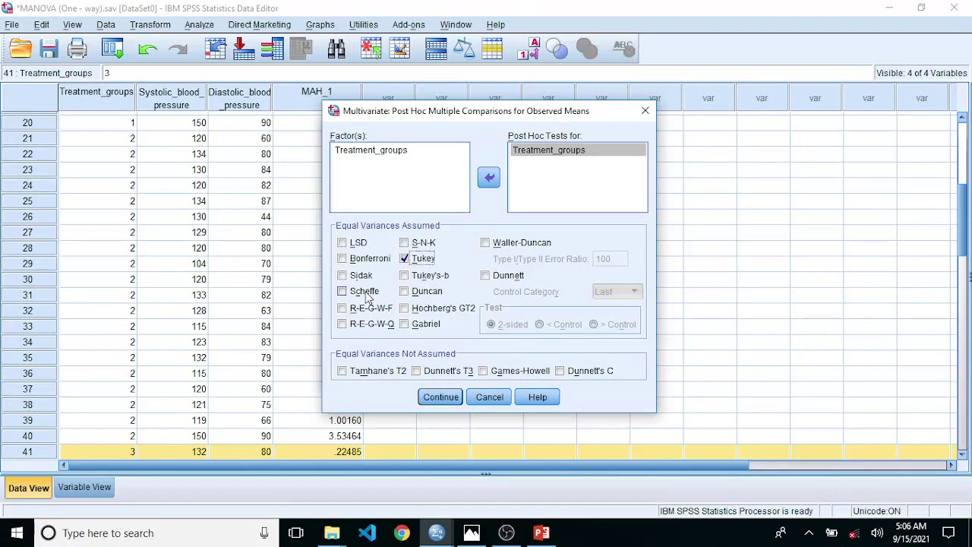
{"action": "left_click", "coordinate": [444, 397]}
- Display (OVERALL) means, descriptives, effect size estimates and homogeneity tests, then run the MANOVA
{"action": "left_click", "coordinate": [627, 258]}
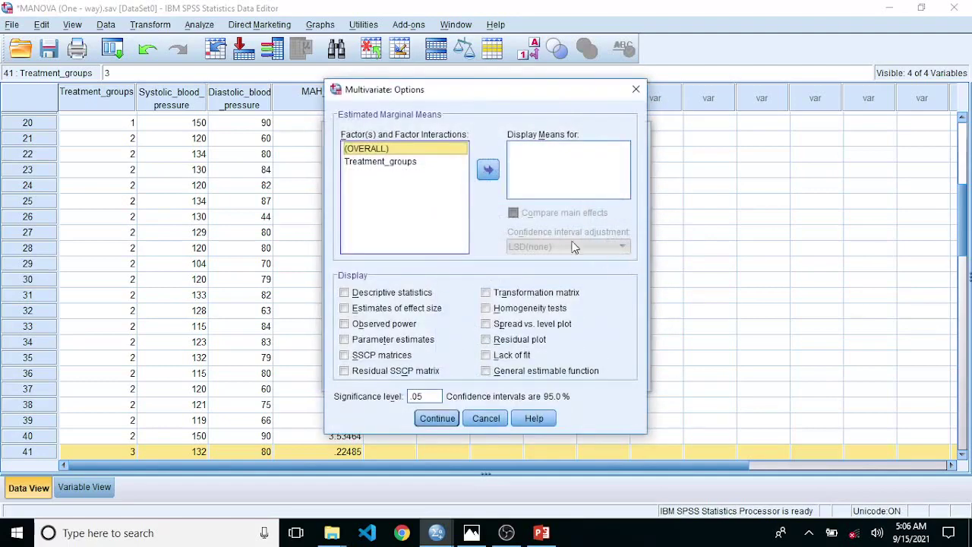
{"action": "left_click", "coordinate": [489, 170]}
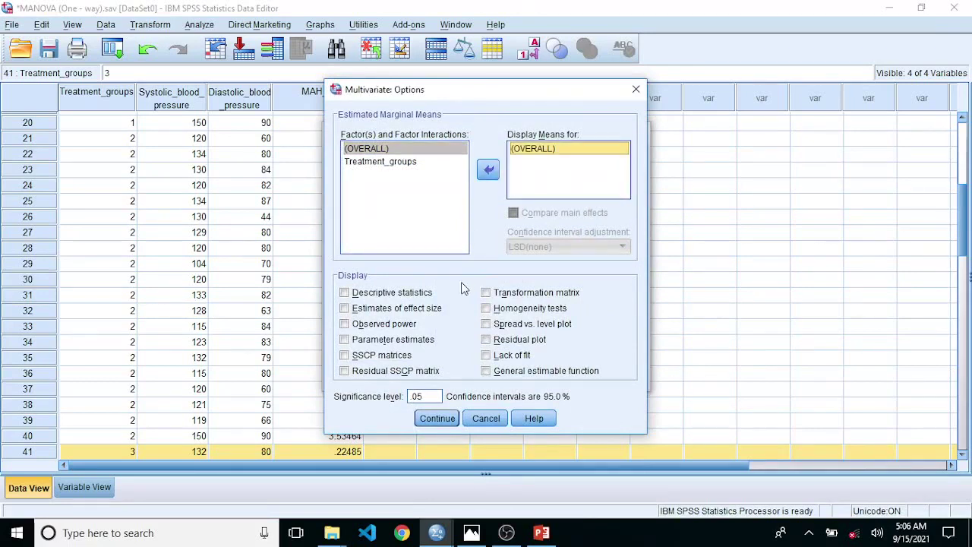
{"action": "left_click", "coordinate": [386, 296]}
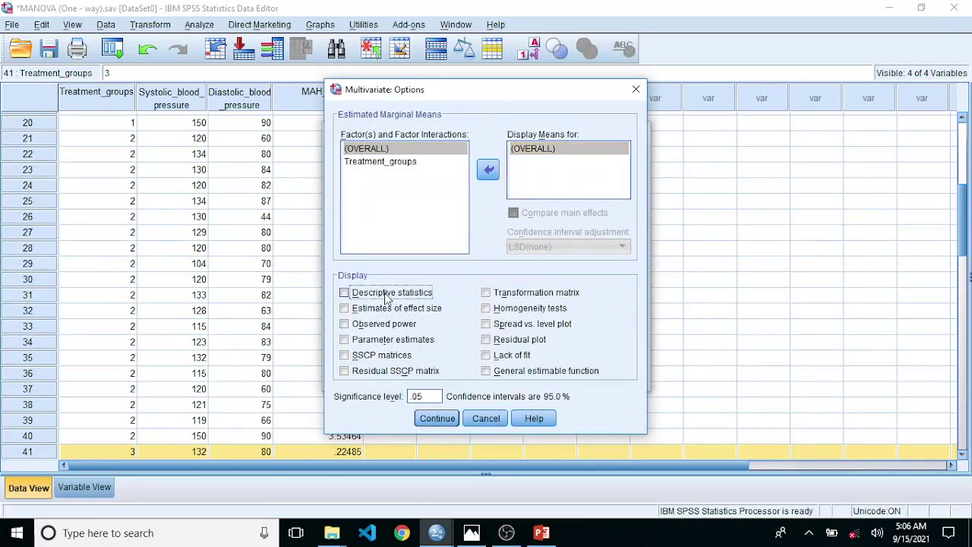
{"action": "left_click", "coordinate": [389, 310]}
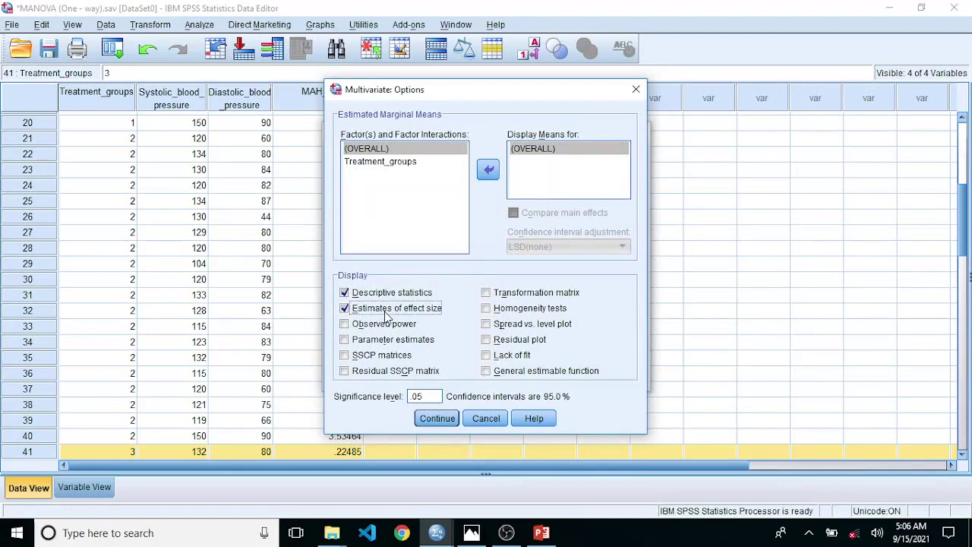
{"action": "left_click", "coordinate": [507, 310]}
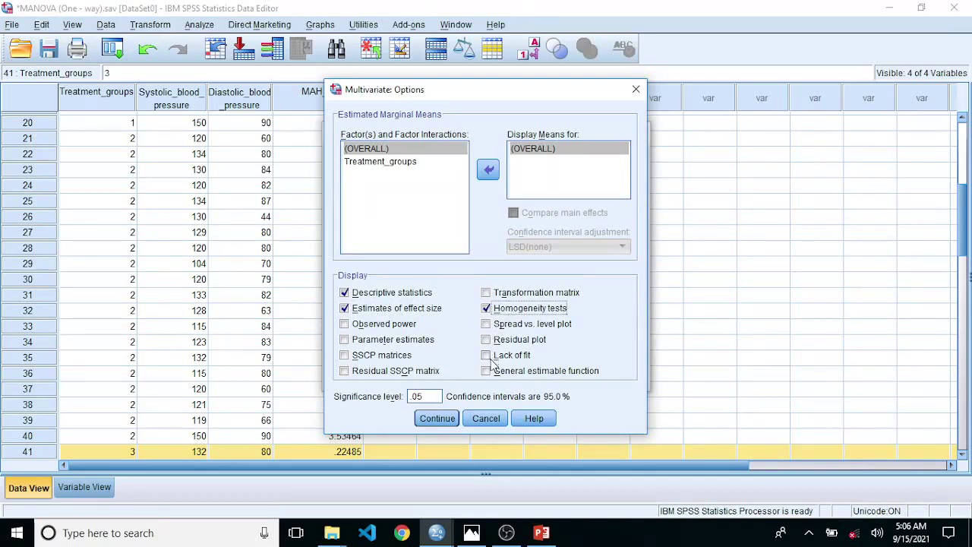
{"action": "left_click", "coordinate": [430, 418]}
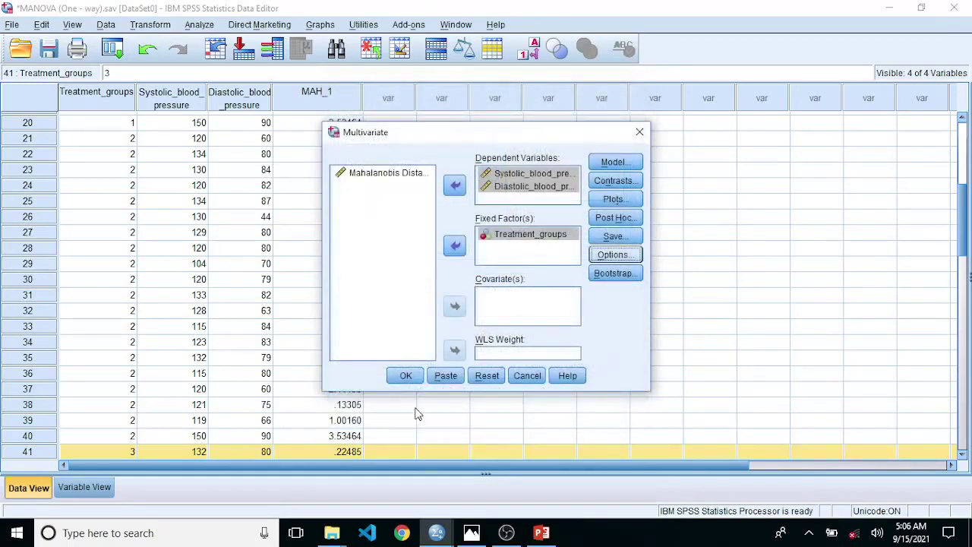
{"action": "left_click", "coordinate": [407, 375]}
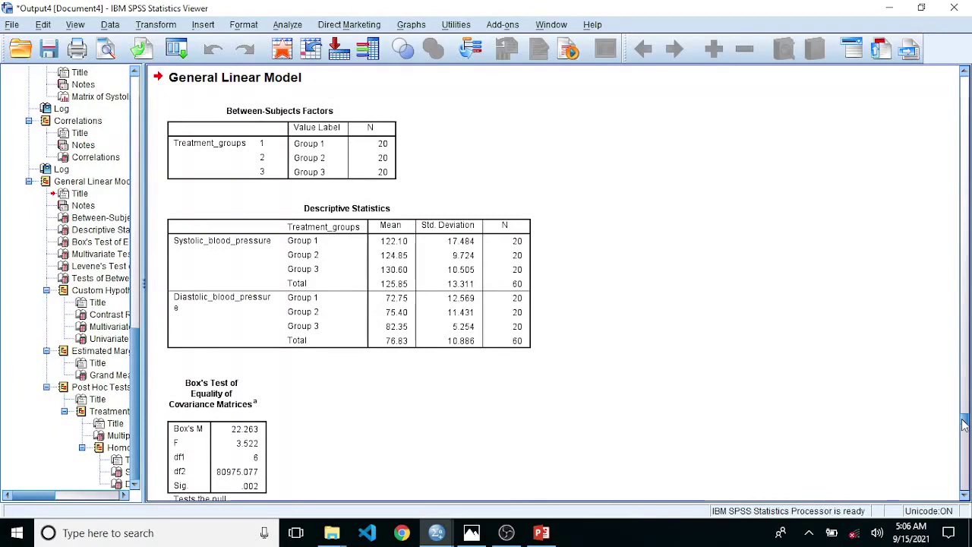
{"action": "left_click_drag", "start_coordinate": [963, 425], "coordinate": [963, 426]}
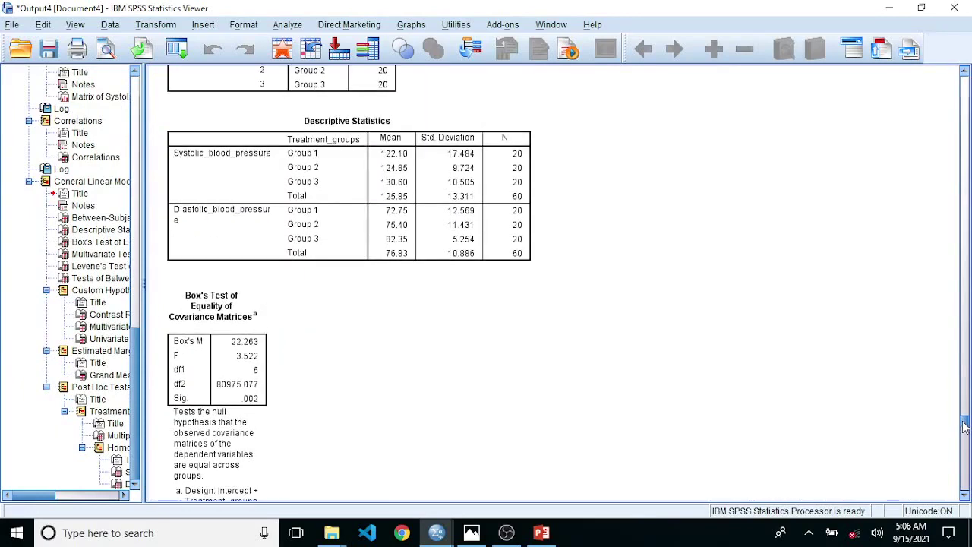
{"action": "left_click", "coordinate": [466, 232]}
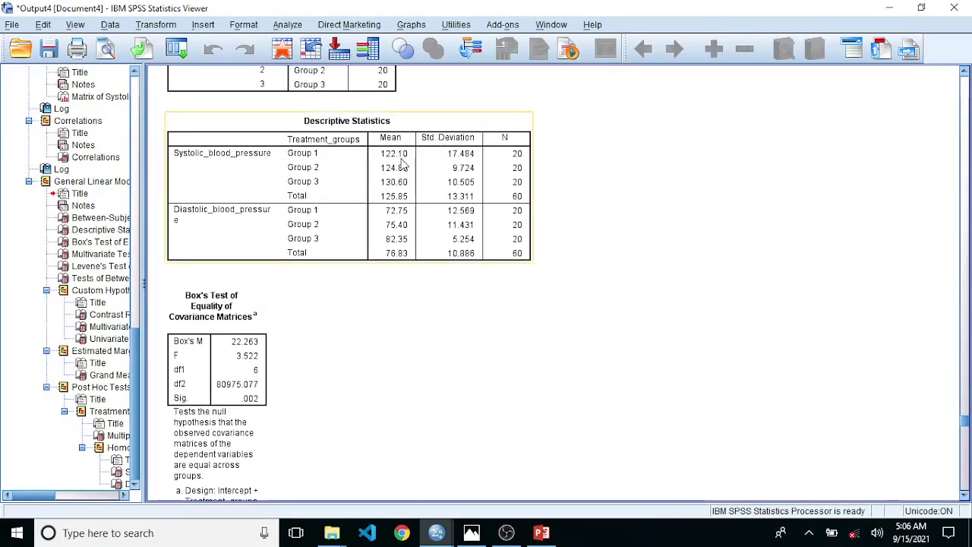
{"action": "left_click", "coordinate": [543, 209]}
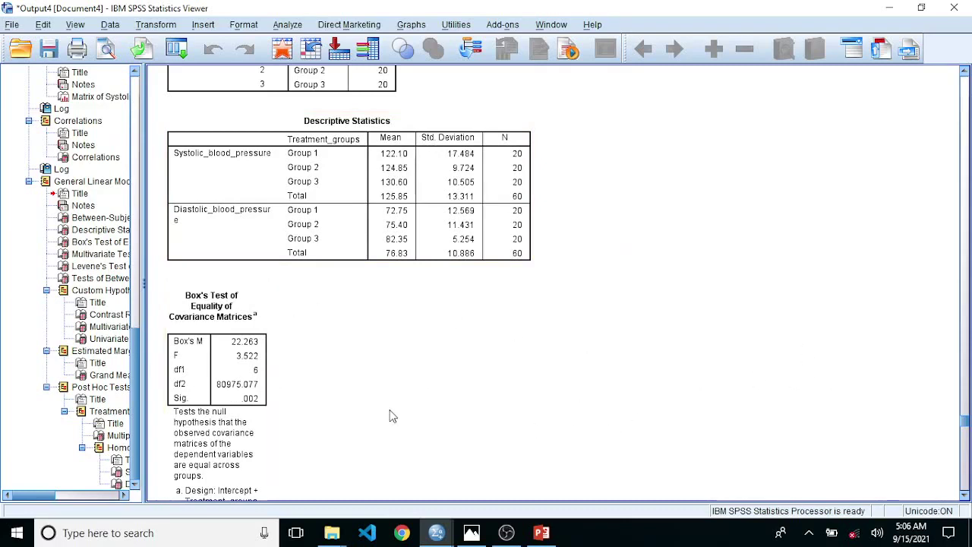
{"action": "left_click", "coordinate": [263, 369]}
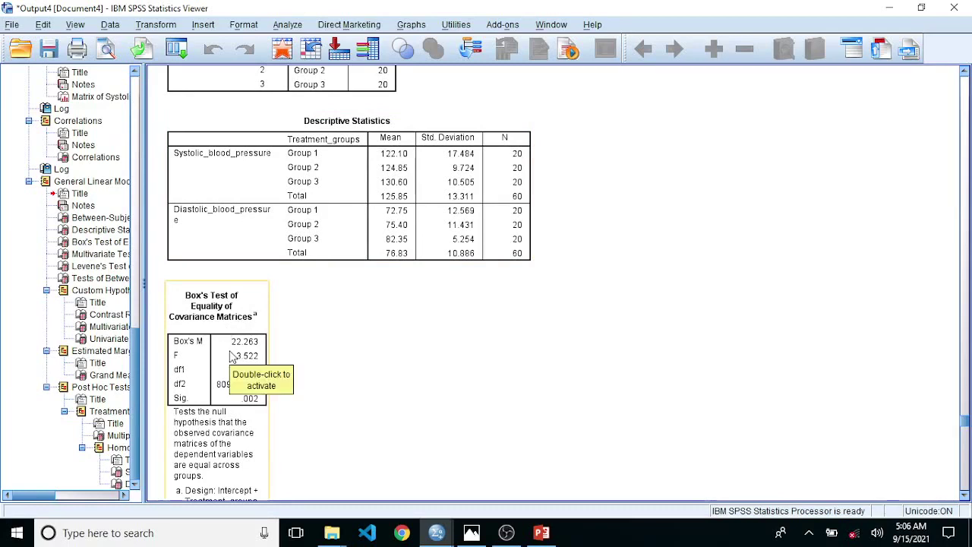
{"action": "left_click", "coordinate": [313, 382]}
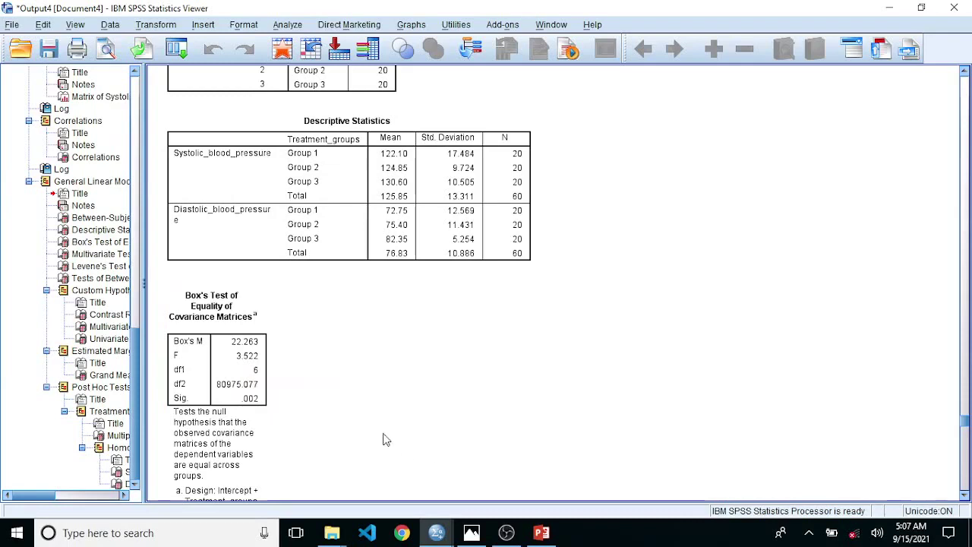
{"action": "left_click", "coordinate": [266, 429]}
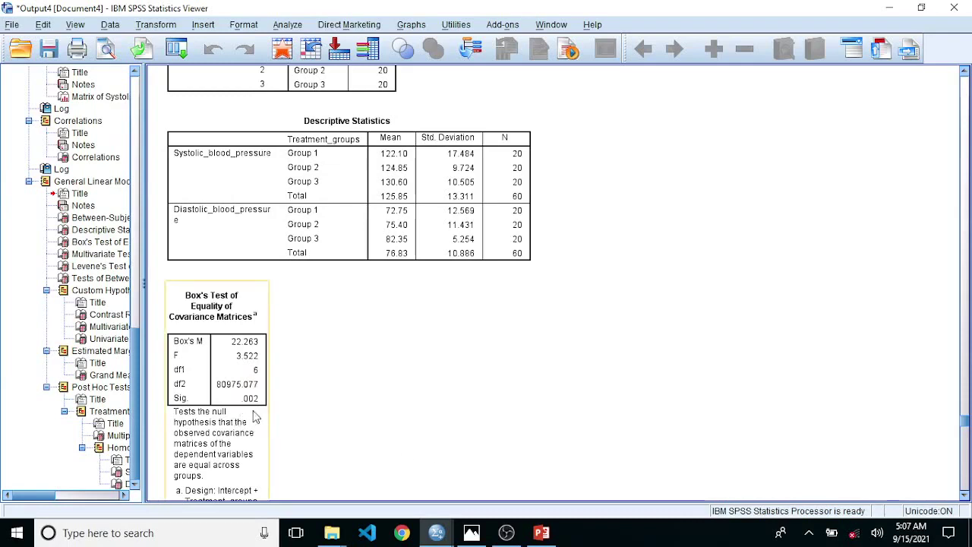
{"action": "left_click", "coordinate": [272, 414]}
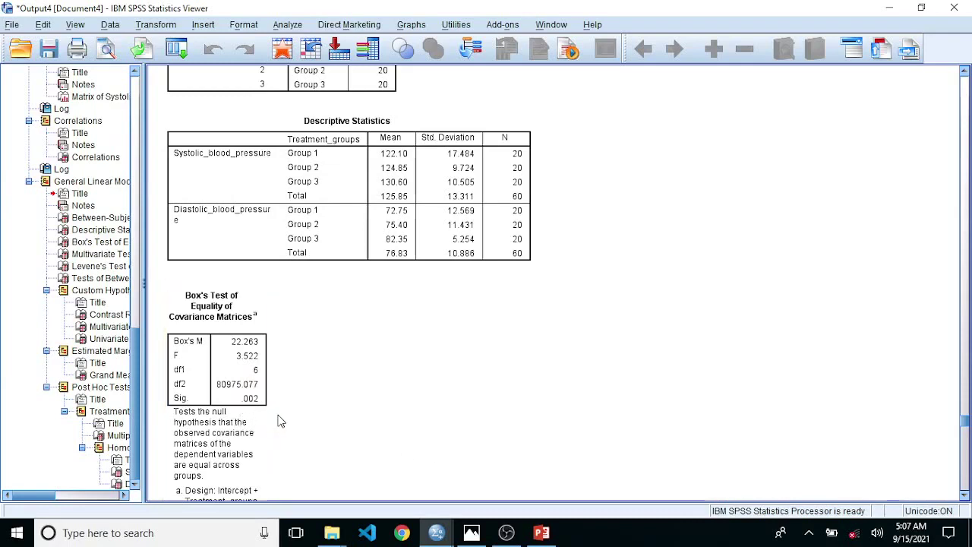
{"action": "left_click", "coordinate": [263, 410]}
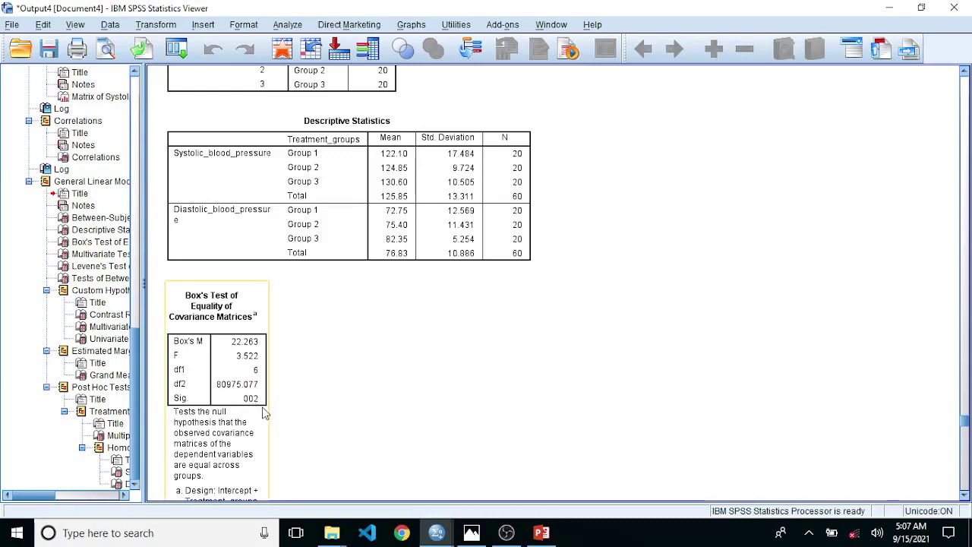
{"action": "left_click", "coordinate": [446, 425]}
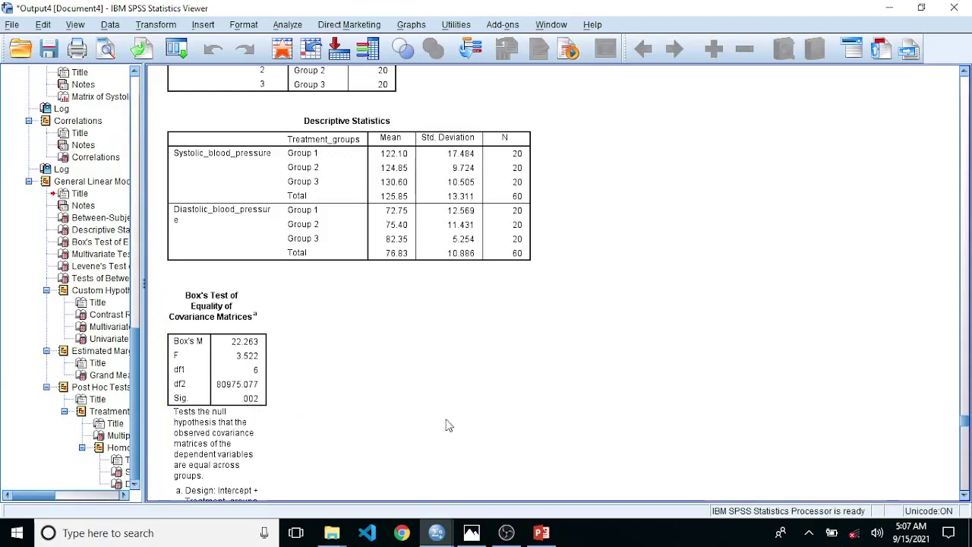
{"action": "left_click", "coordinate": [254, 398]}
{"action": "left_click", "coordinate": [552, 414]}
- Scroll the output past Levene's Test and select the Multivariate Test Results table
{"action": "left_click_drag", "start_coordinate": [966, 423], "coordinate": [965, 436]}
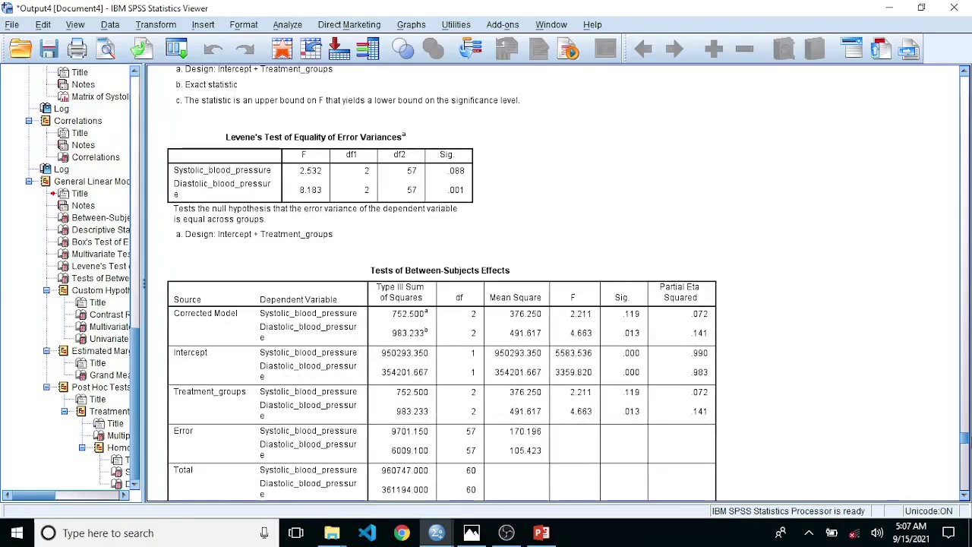
{"action": "left_click_drag", "start_coordinate": [965, 436], "coordinate": [965, 456]}
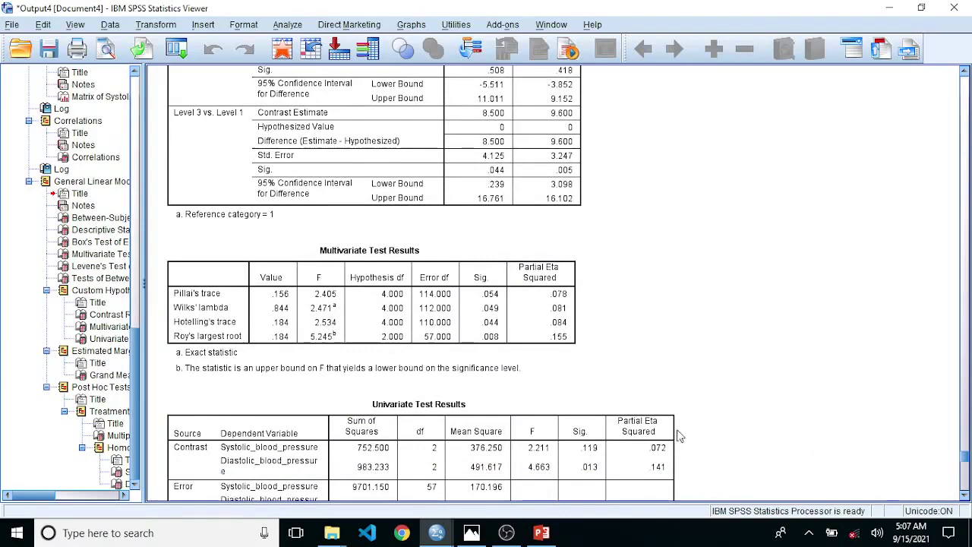
{"action": "left_click", "coordinate": [223, 331]}
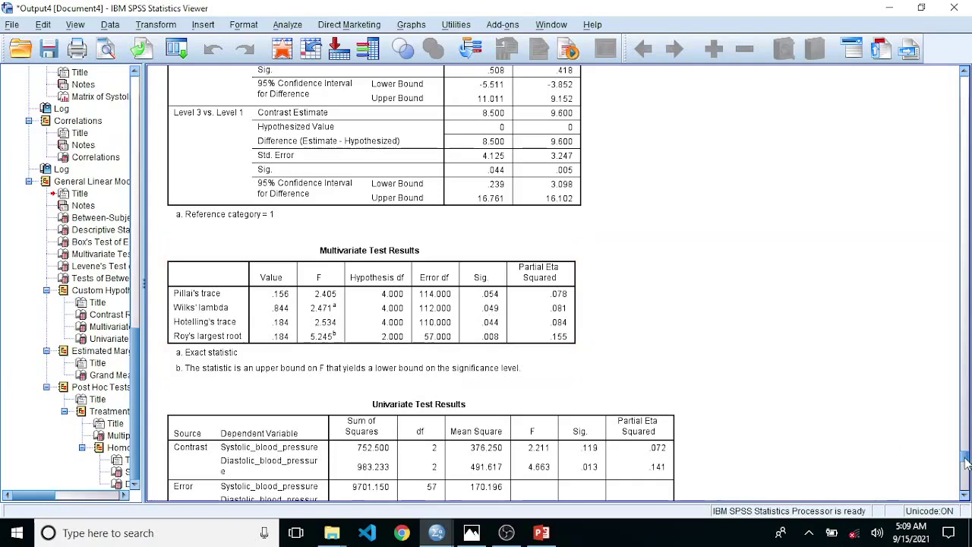
- Review the Tukey homogeneous subsets (systolic Sig. .107; diastolic 72.75 vs 82.35), then return to the scatterplot matrix
{"action": "scroll", "coordinate": [966, 464], "scroll_direction": "down", "scroll_amount": 3}
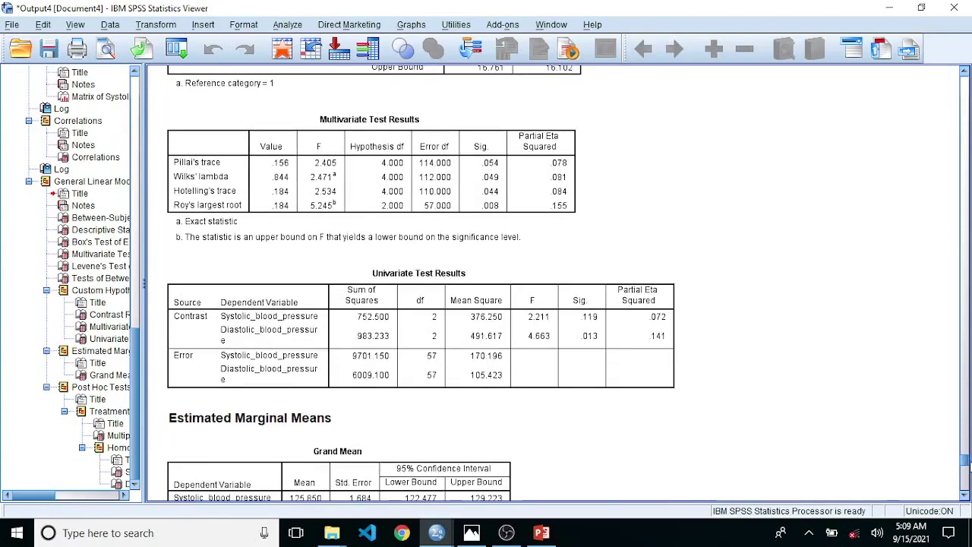
{"action": "scroll", "coordinate": [554, 281], "scroll_direction": "down", "scroll_amount": 5}
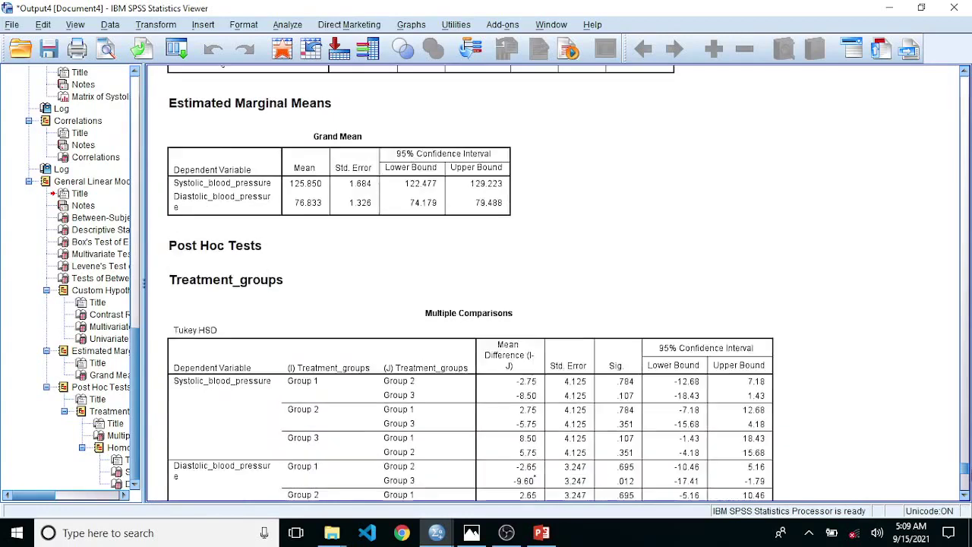
{"action": "scroll", "coordinate": [470, 281], "scroll_direction": "down", "scroll_amount": 1}
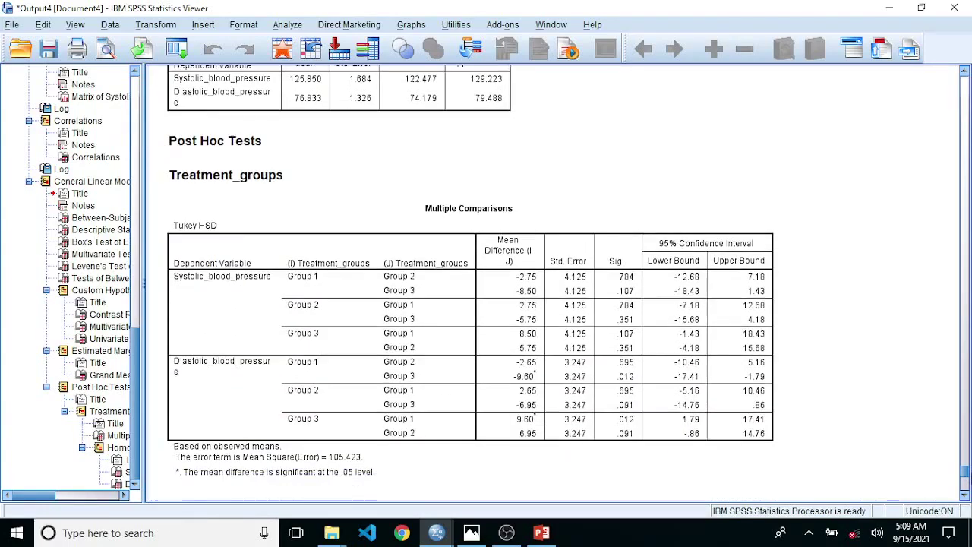
{"action": "scroll", "coordinate": [471, 281], "scroll_direction": "down", "scroll_amount": 8}
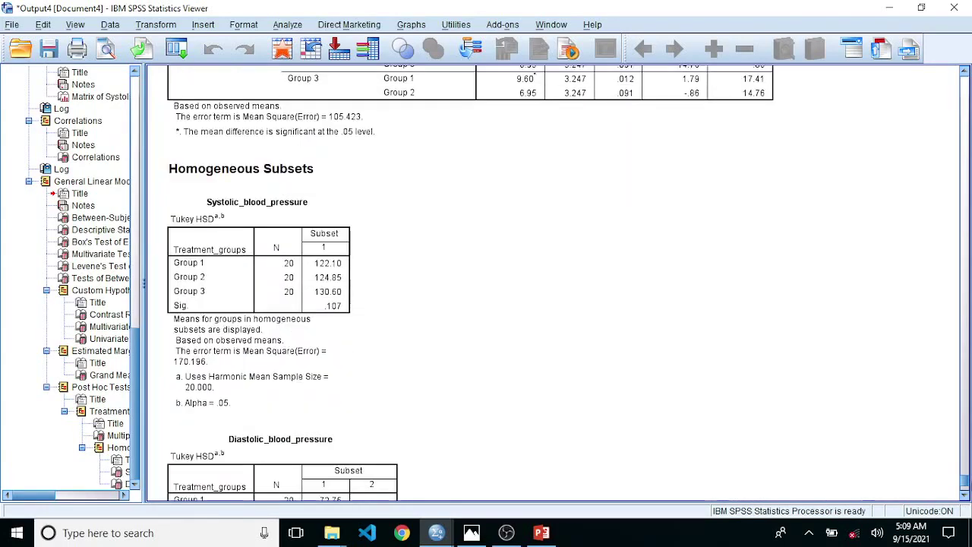
{"action": "scroll", "coordinate": [554, 281], "scroll_direction": "down", "scroll_amount": 6}
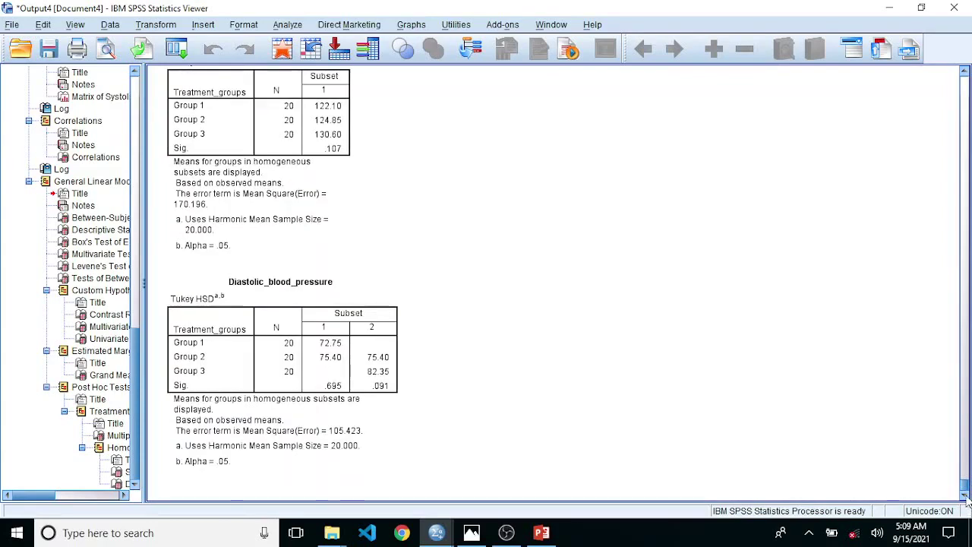
{"action": "scroll", "coordinate": [964, 492], "scroll_direction": "up", "scroll_amount": 2}
{"action": "left_click_drag", "start_coordinate": [965, 492], "coordinate": [963, 398]}
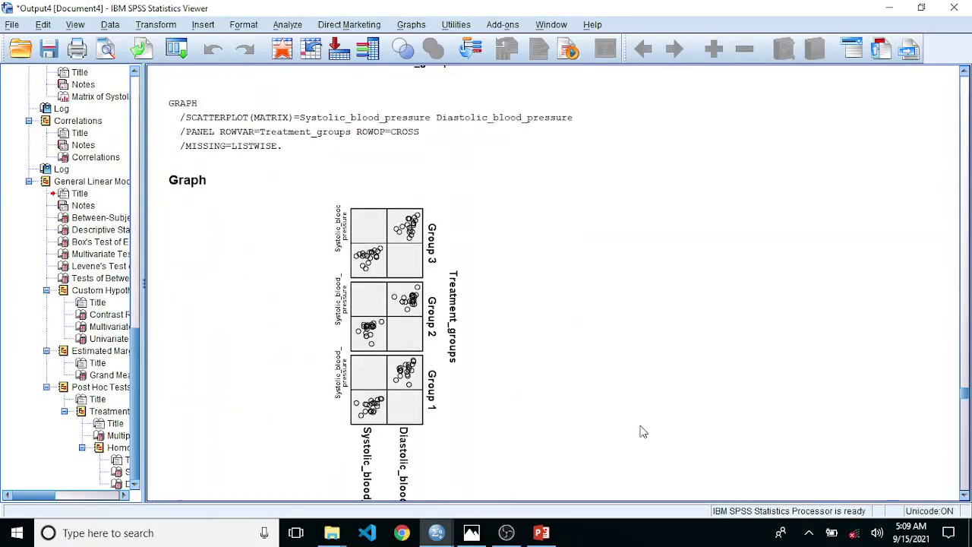